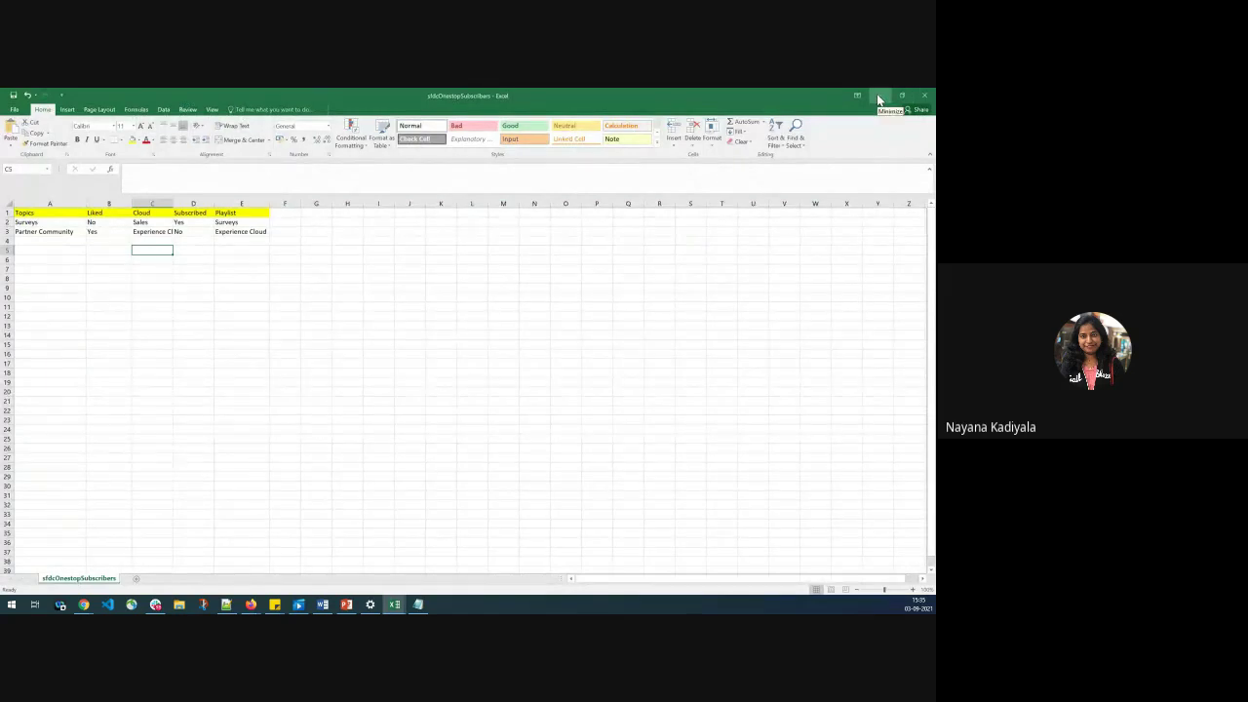
Minimise the sfdcOnestopSubscribers Excel workbook to get back to the Salesforce browser window
click(878, 95)
Show the Object Manager, look through the Setup and Create menus, then switch back to Excel
click(156, 98)
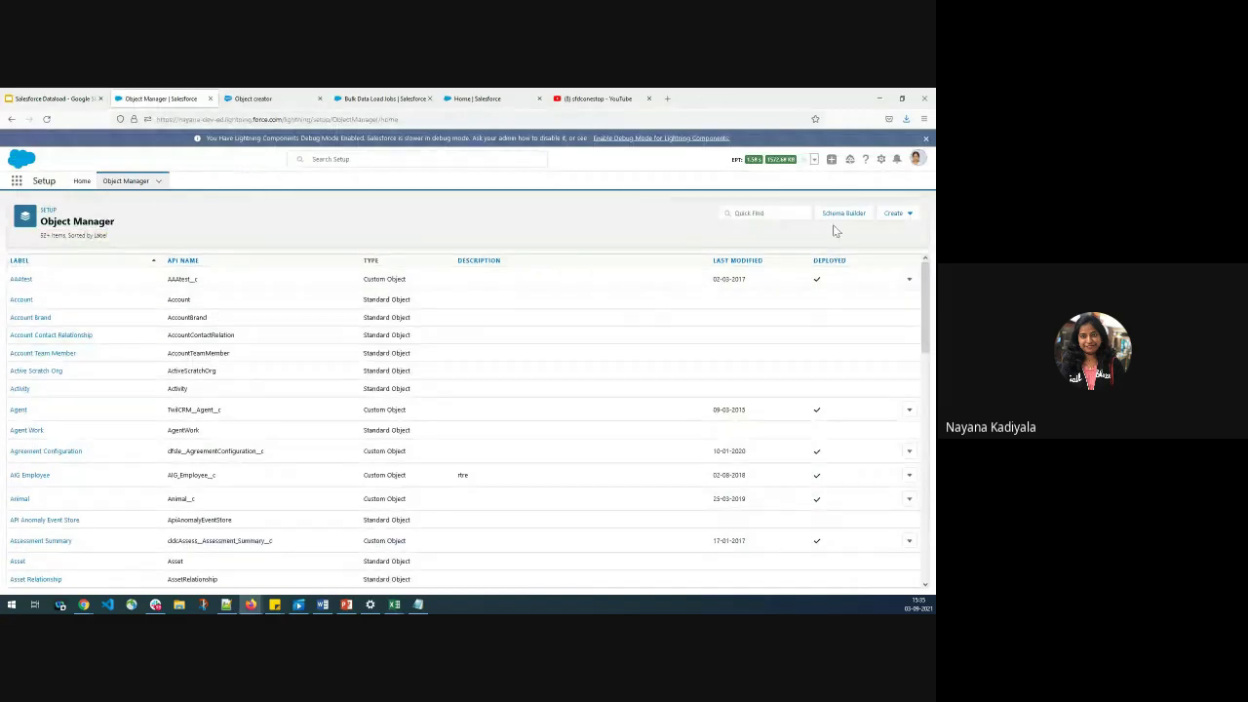
click(882, 161)
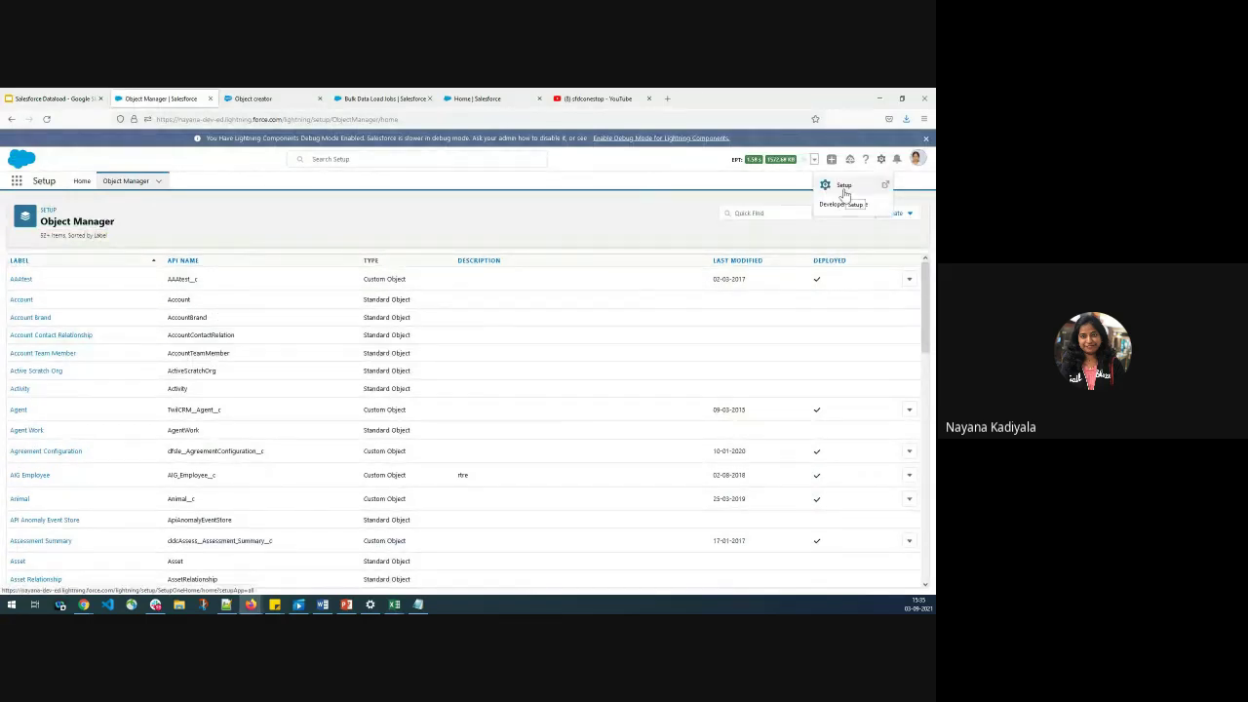
click(518, 211)
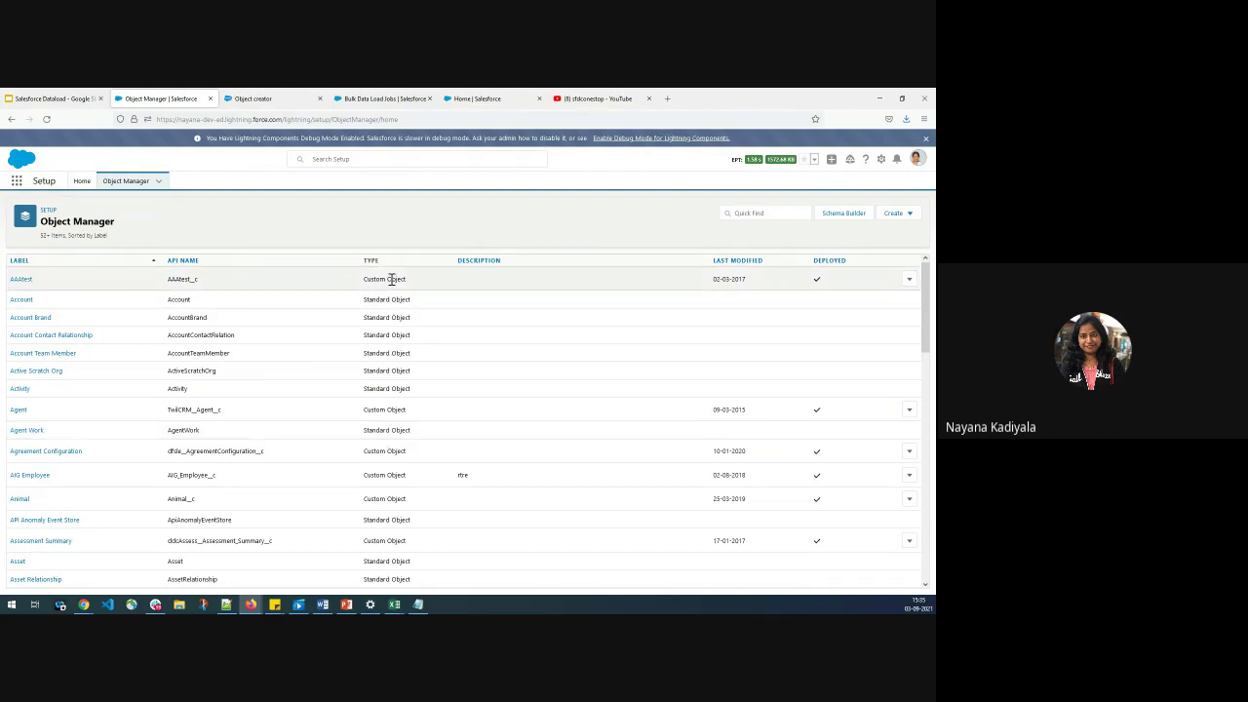
click(911, 214)
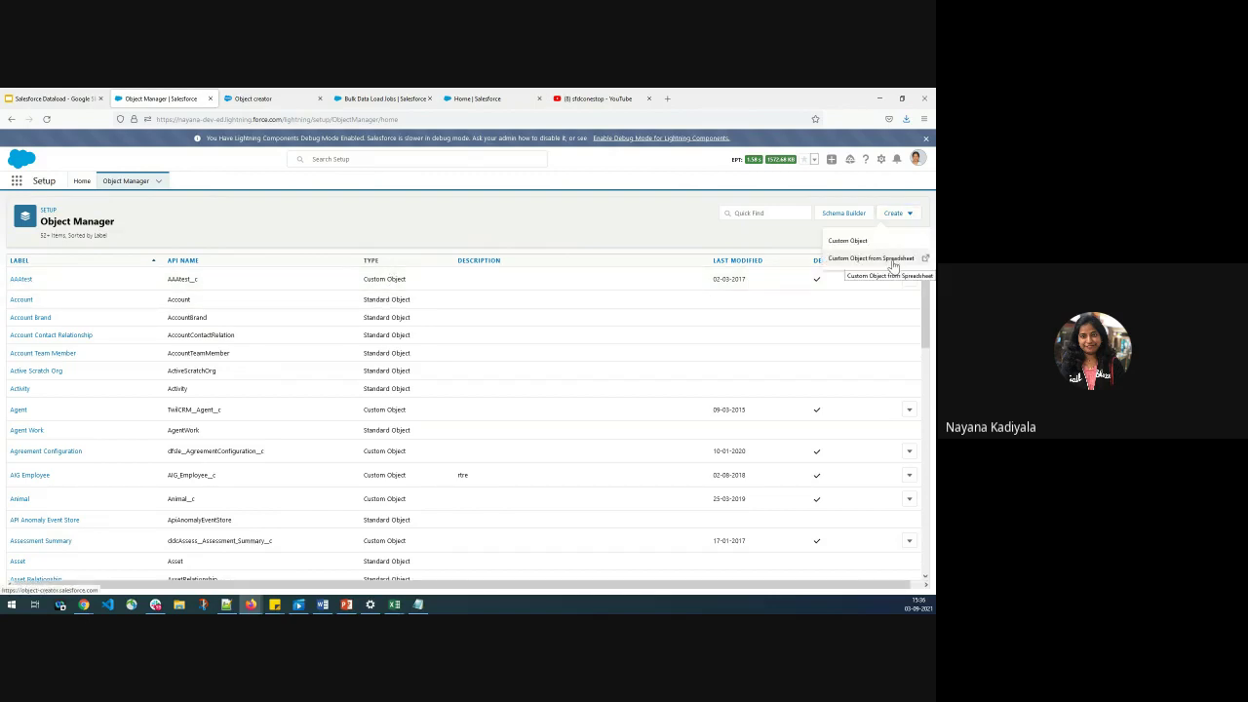
click(394, 605)
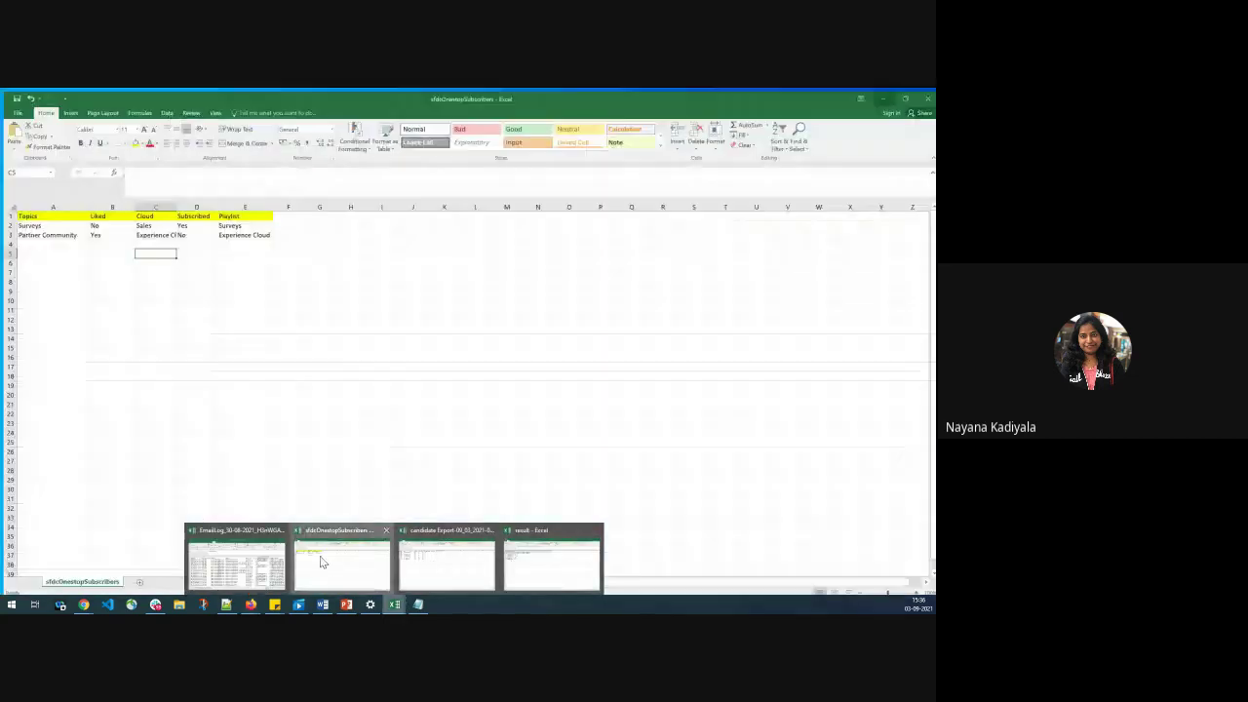
click(327, 562)
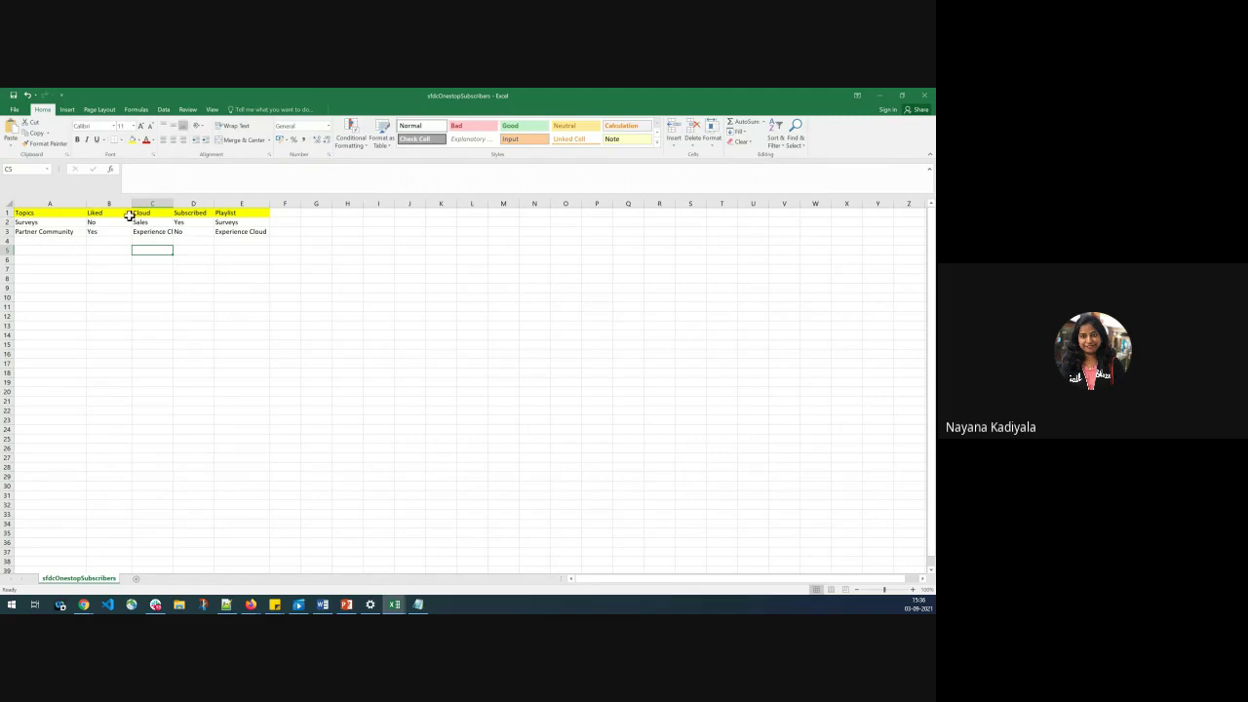
click(61, 213)
drag(98, 212, 248, 211)
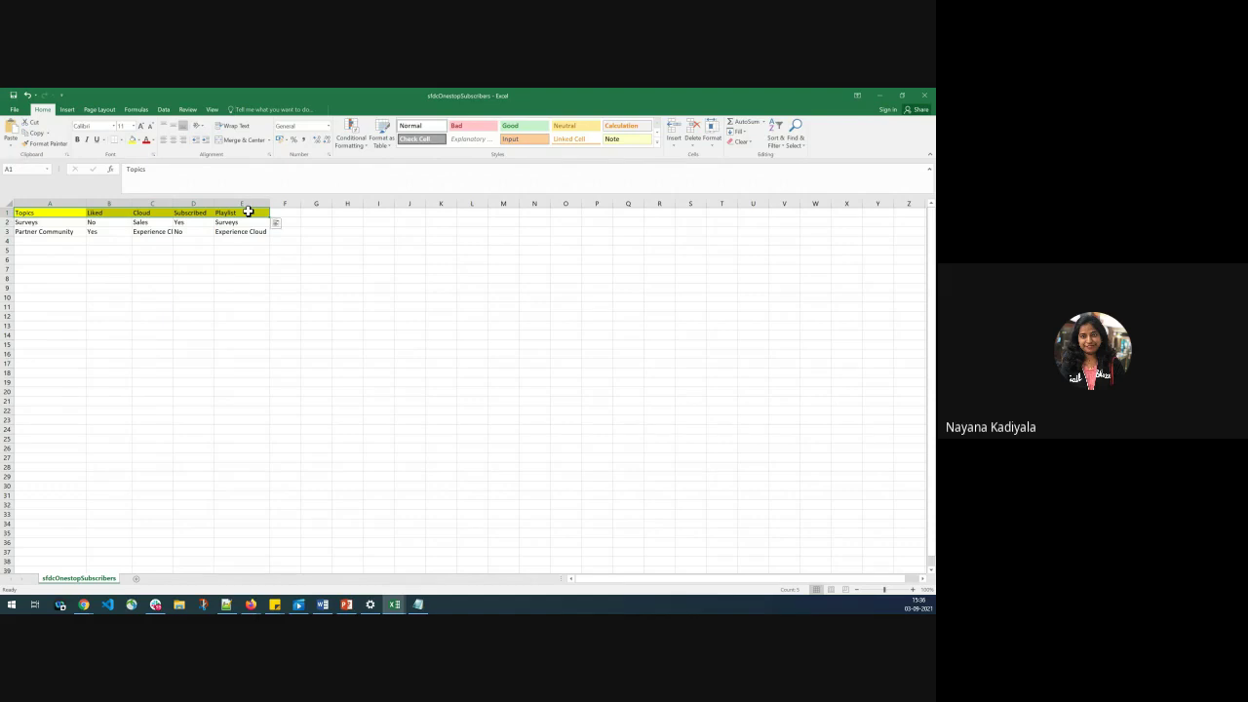
click(61, 222)
drag(61, 222, 246, 239)
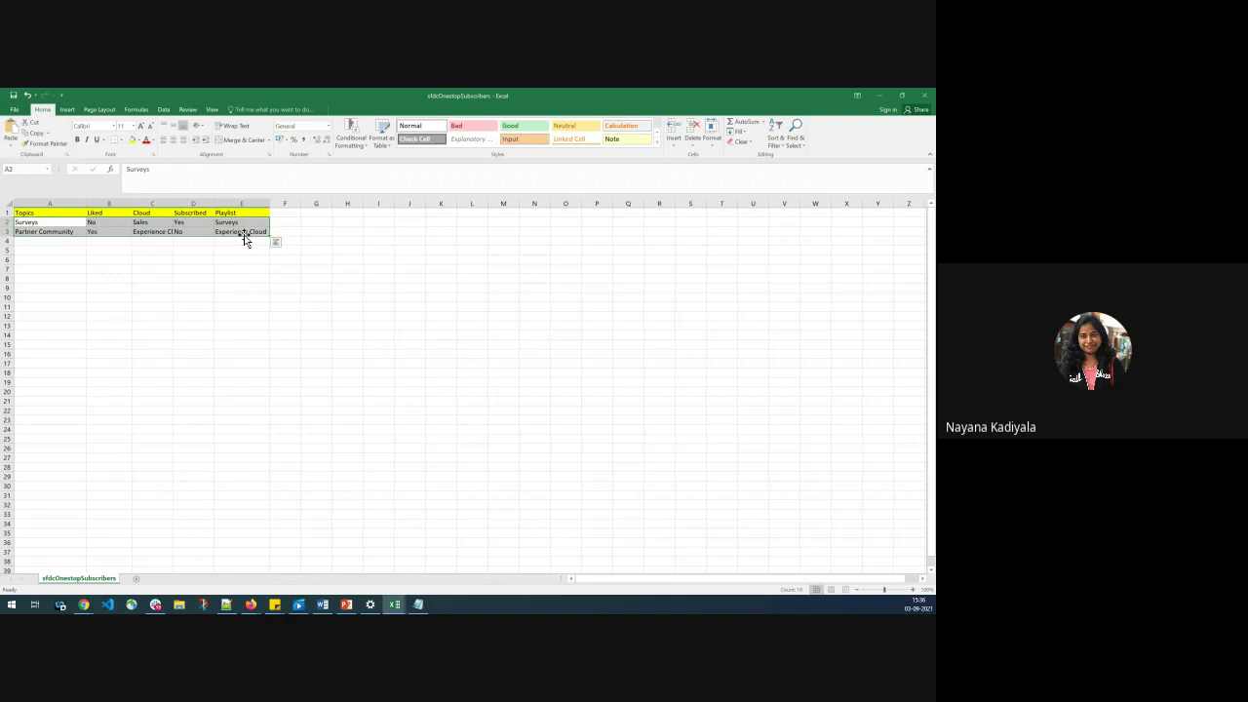
click(879, 95)
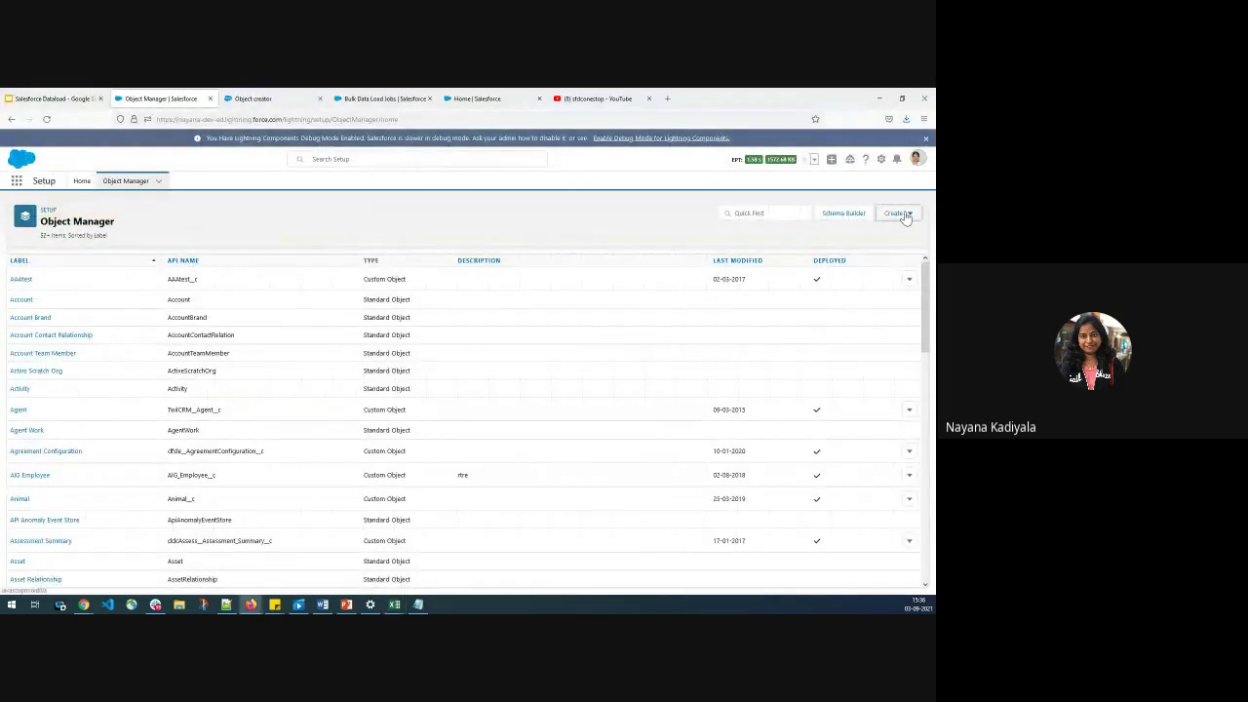
Choose Create > Custom Object from Spreadsheet and log in to Object Creator with the saved Salesforce account
click(905, 214)
click(871, 261)
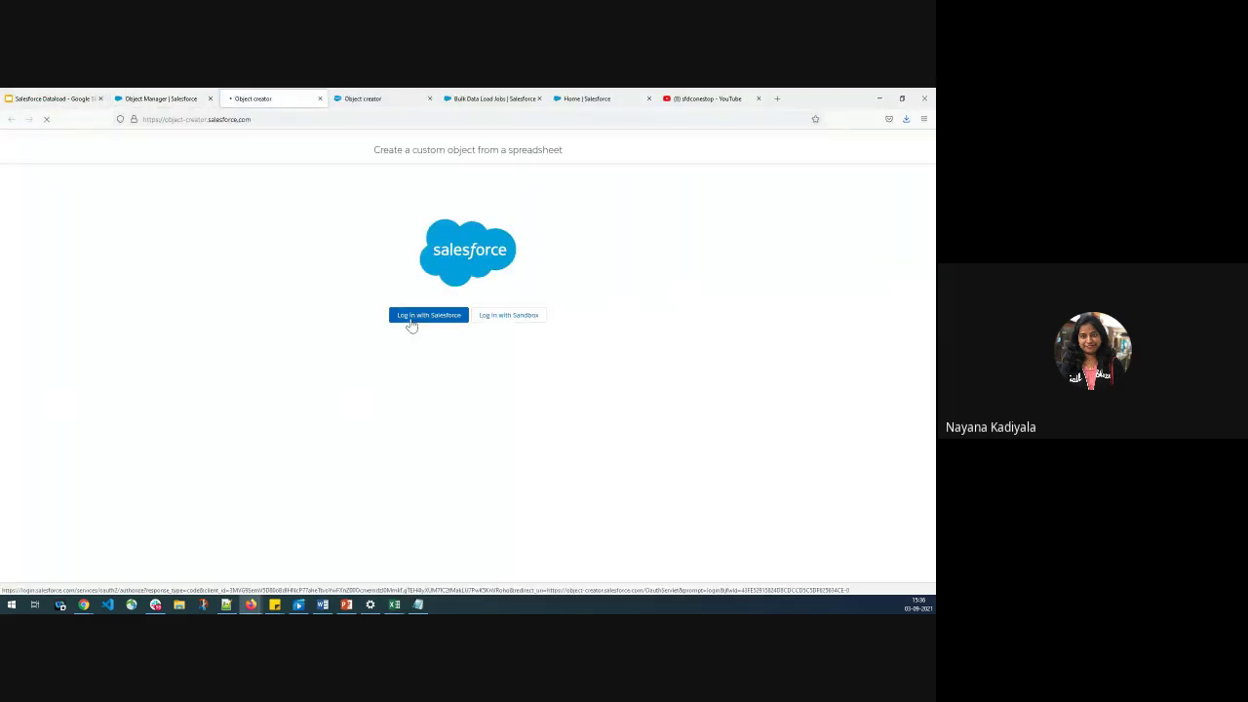
click(410, 315)
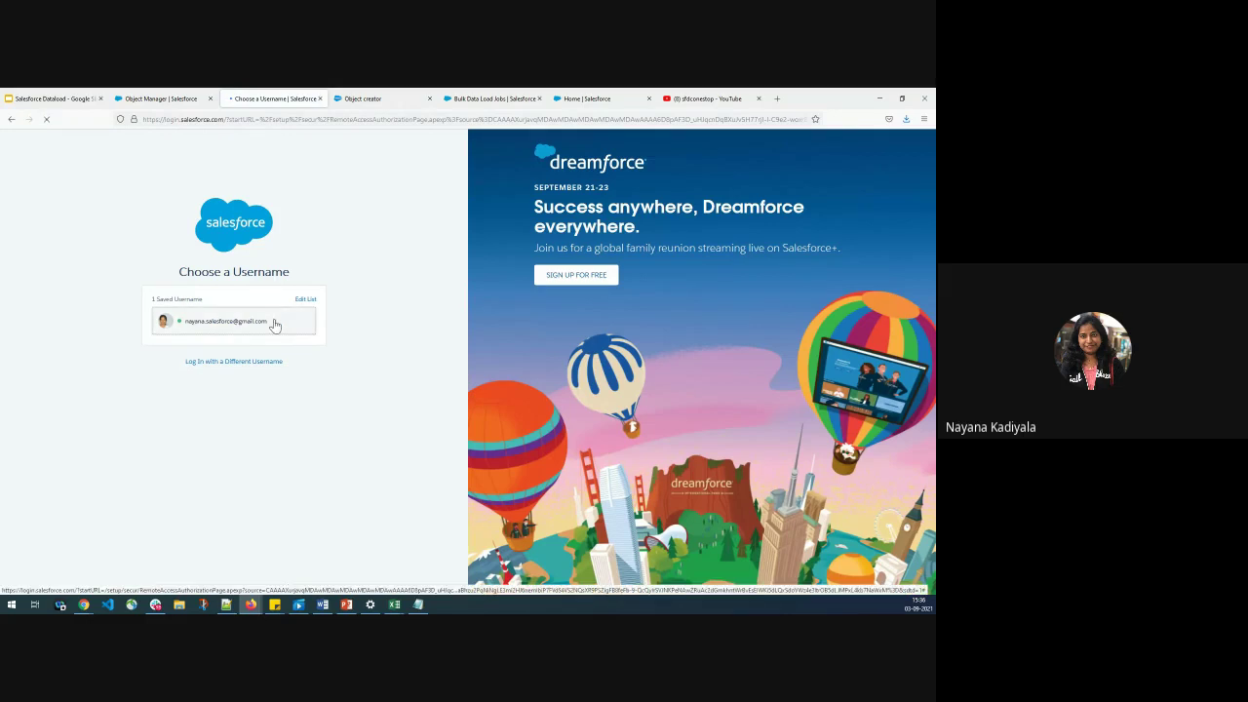
click(274, 324)
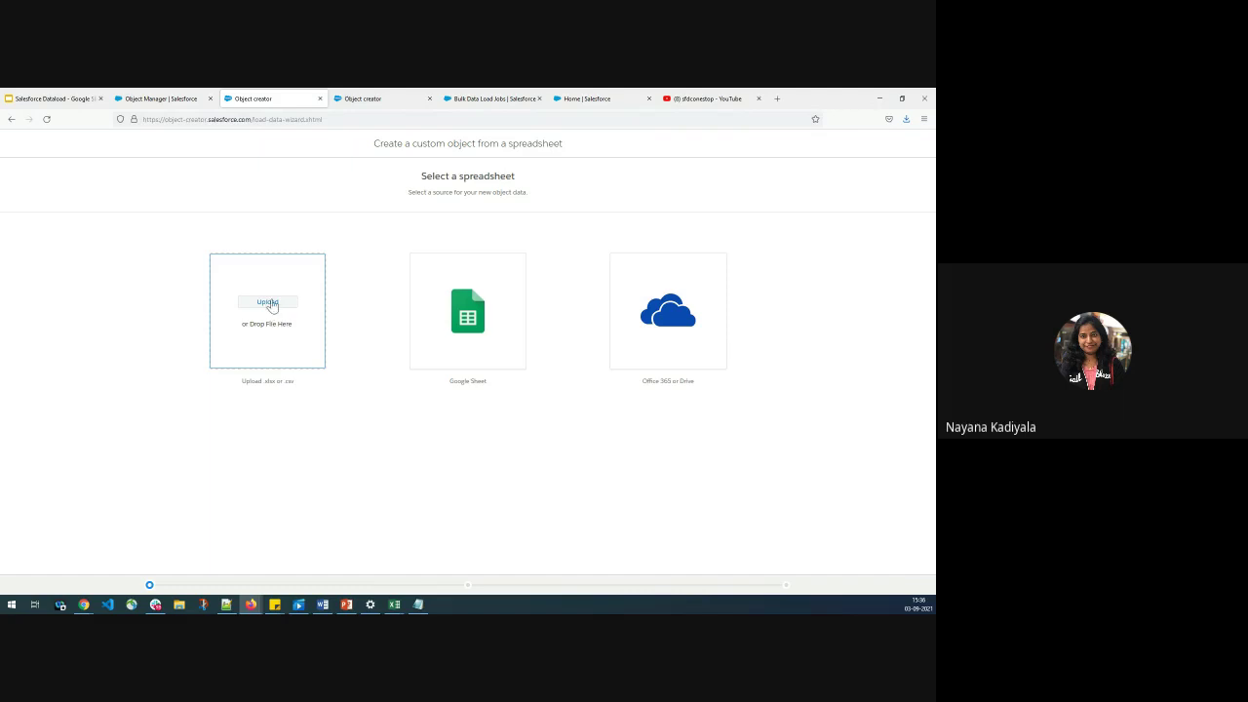
Upload sfdcOnestopSubscribers.csv as the spreadsheet data source
mouse_move(395, 607)
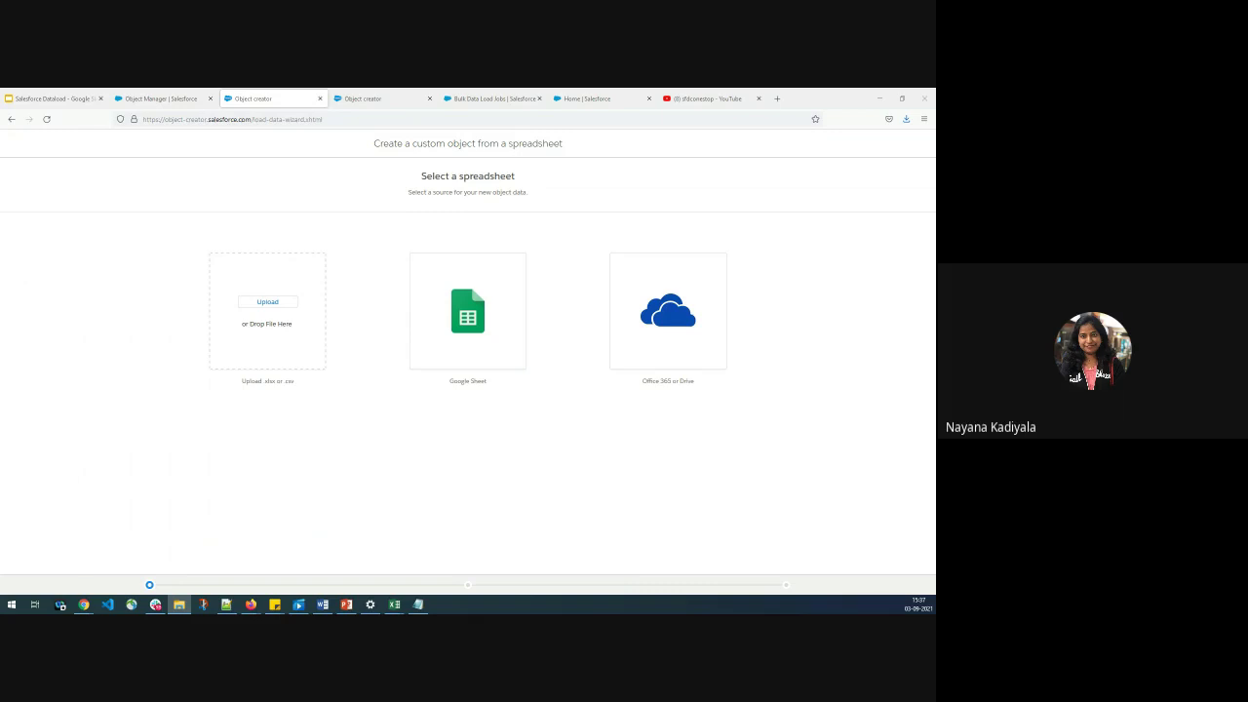
click(292, 307)
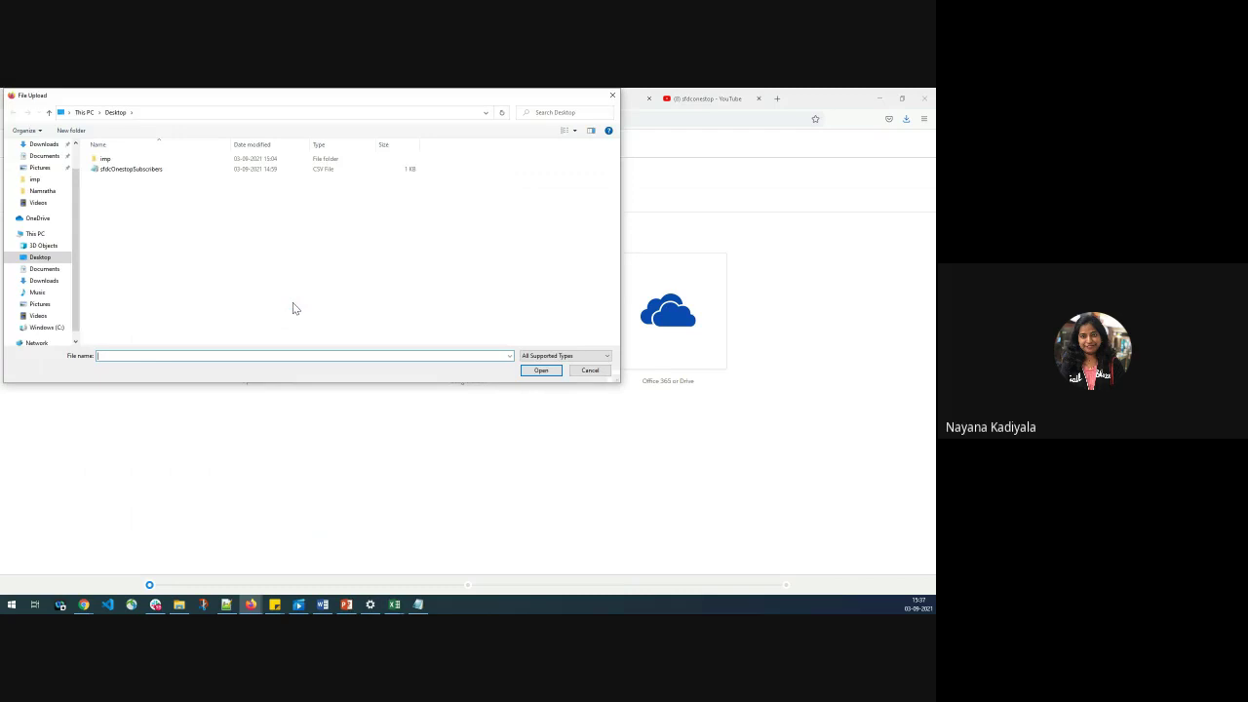
click(175, 168)
click(537, 371)
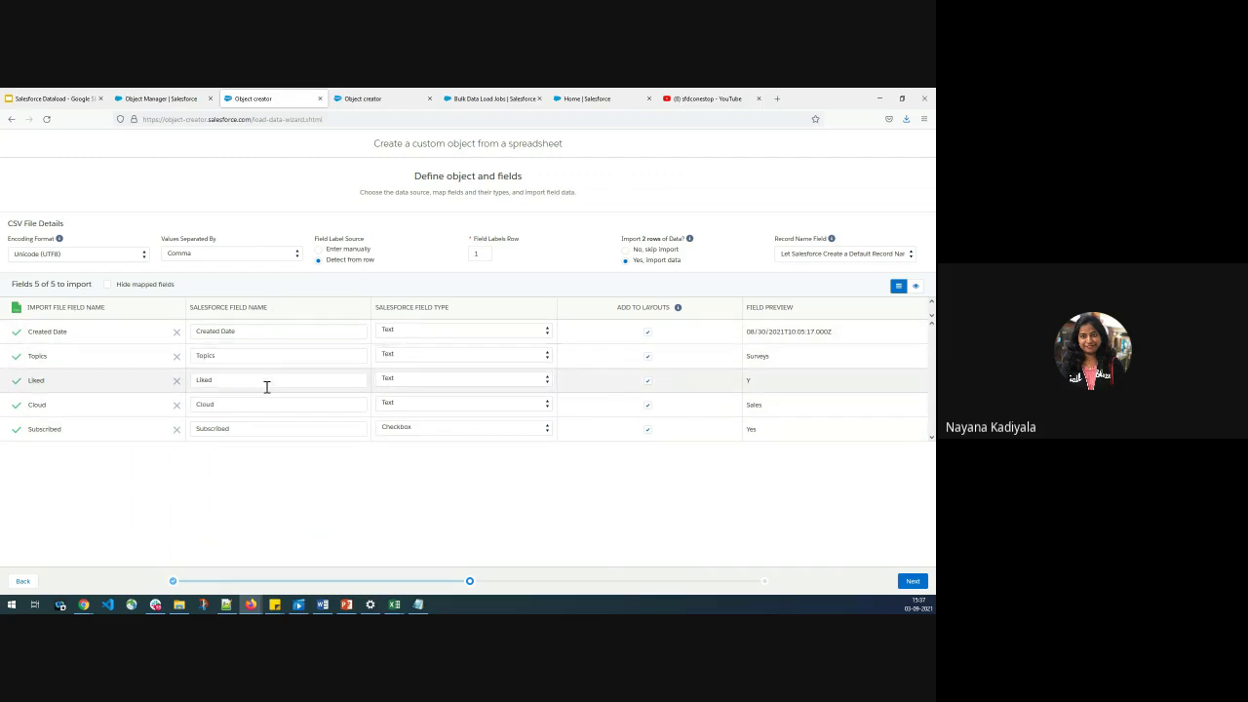
Set Created Date's field type to Date and make Liked and Cloud Picklist fields
click(463, 330)
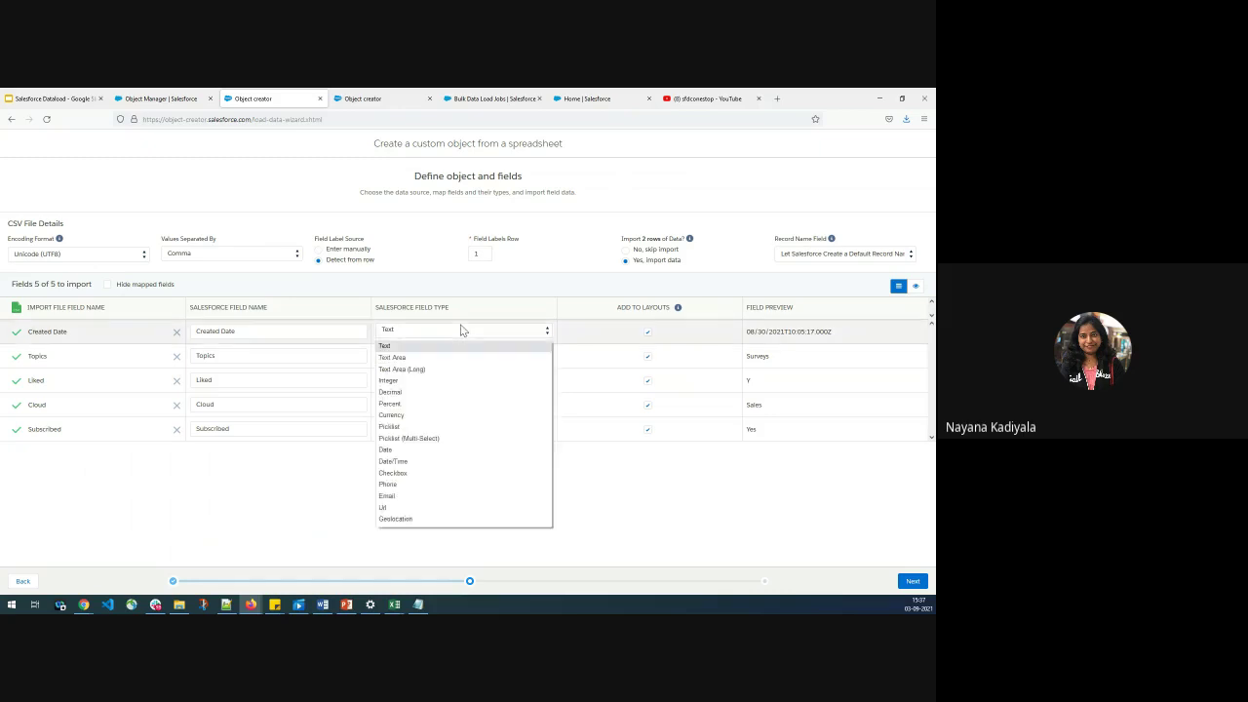
click(402, 452)
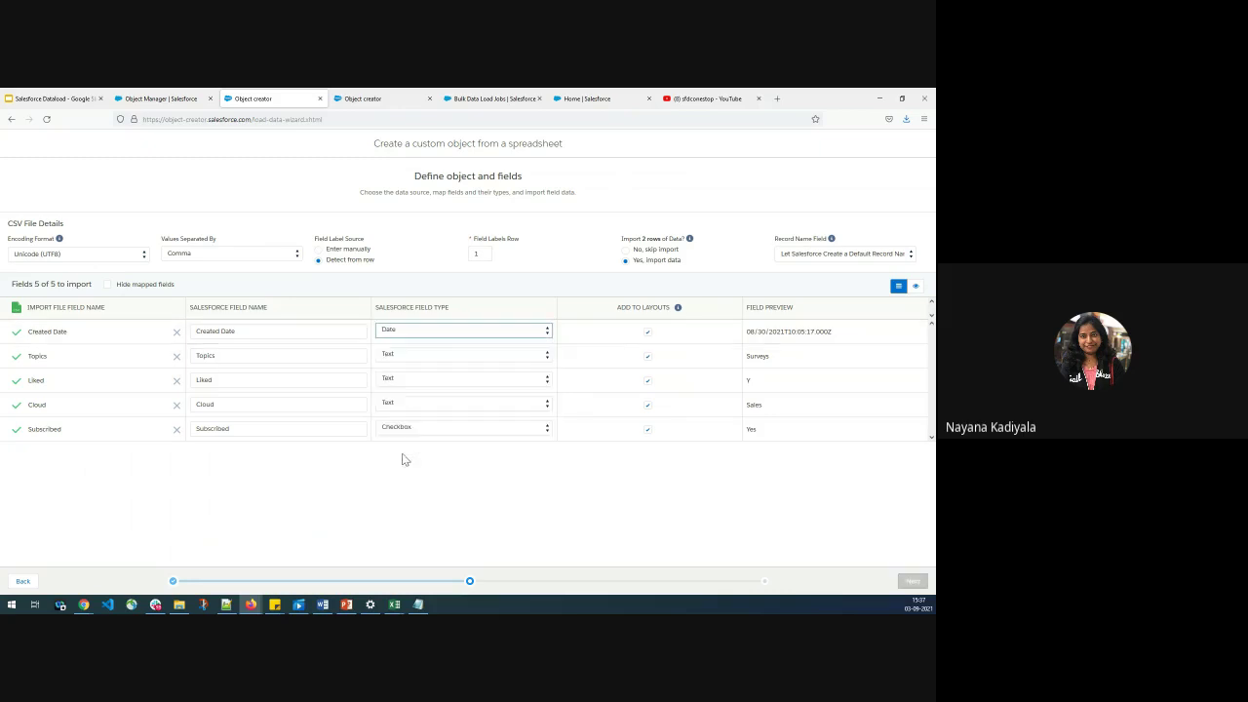
click(406, 379)
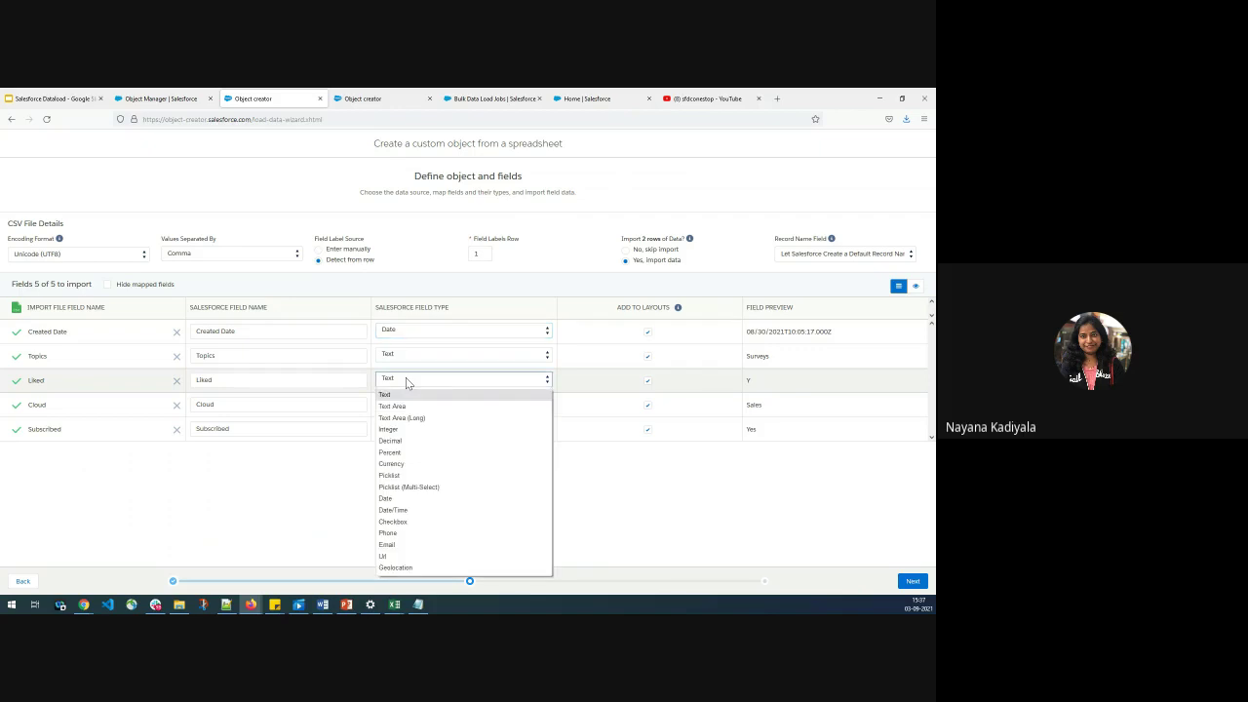
click(393, 476)
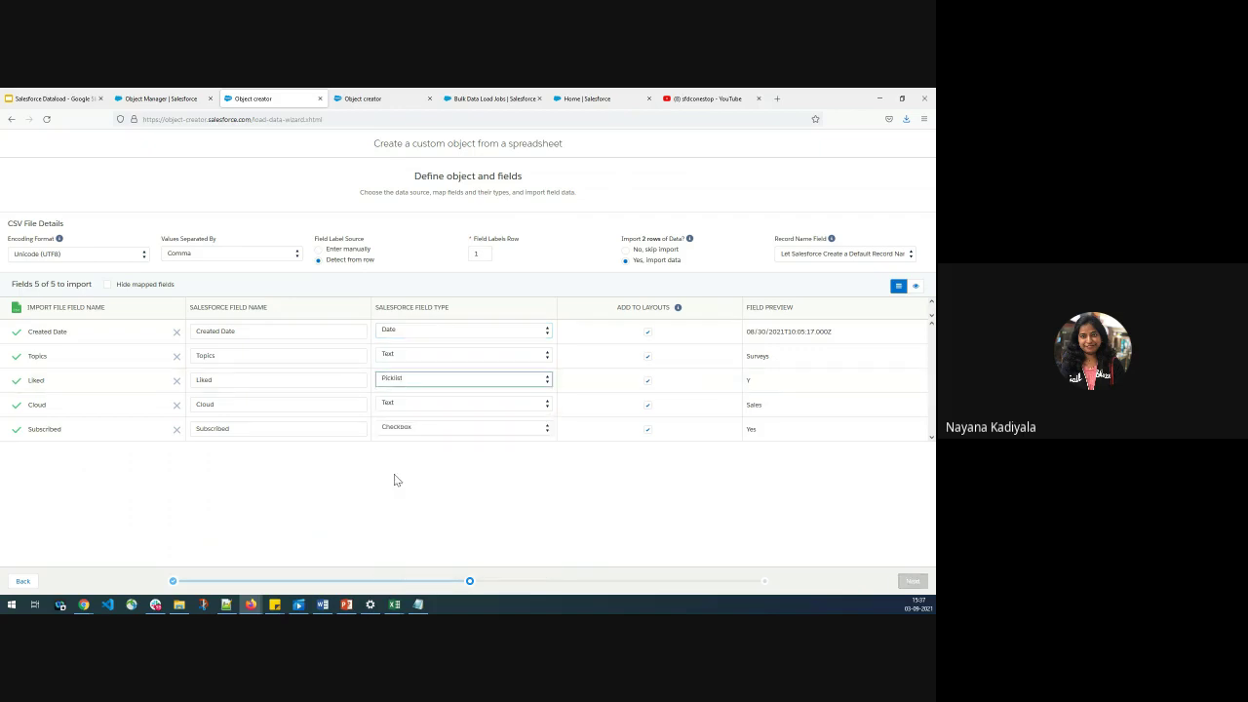
click(417, 403)
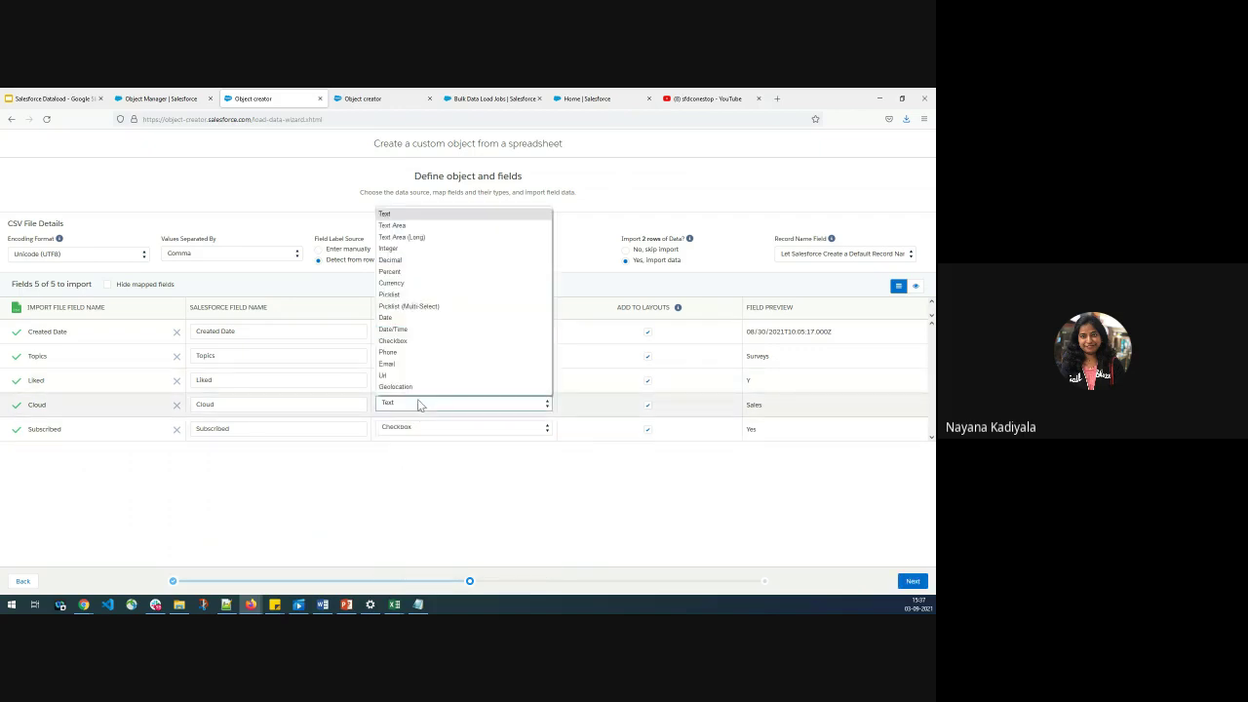
click(395, 296)
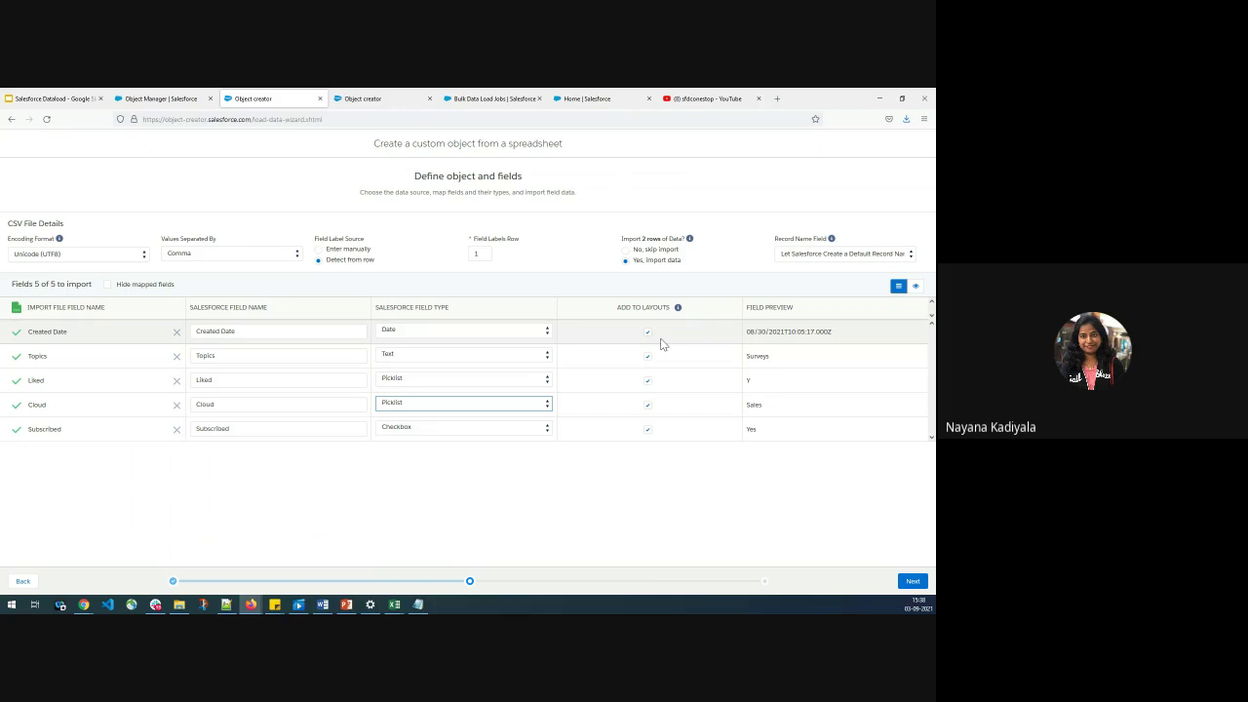
Keep the default Record Name Field and continue to the Object properties step
mouse_move(679, 309)
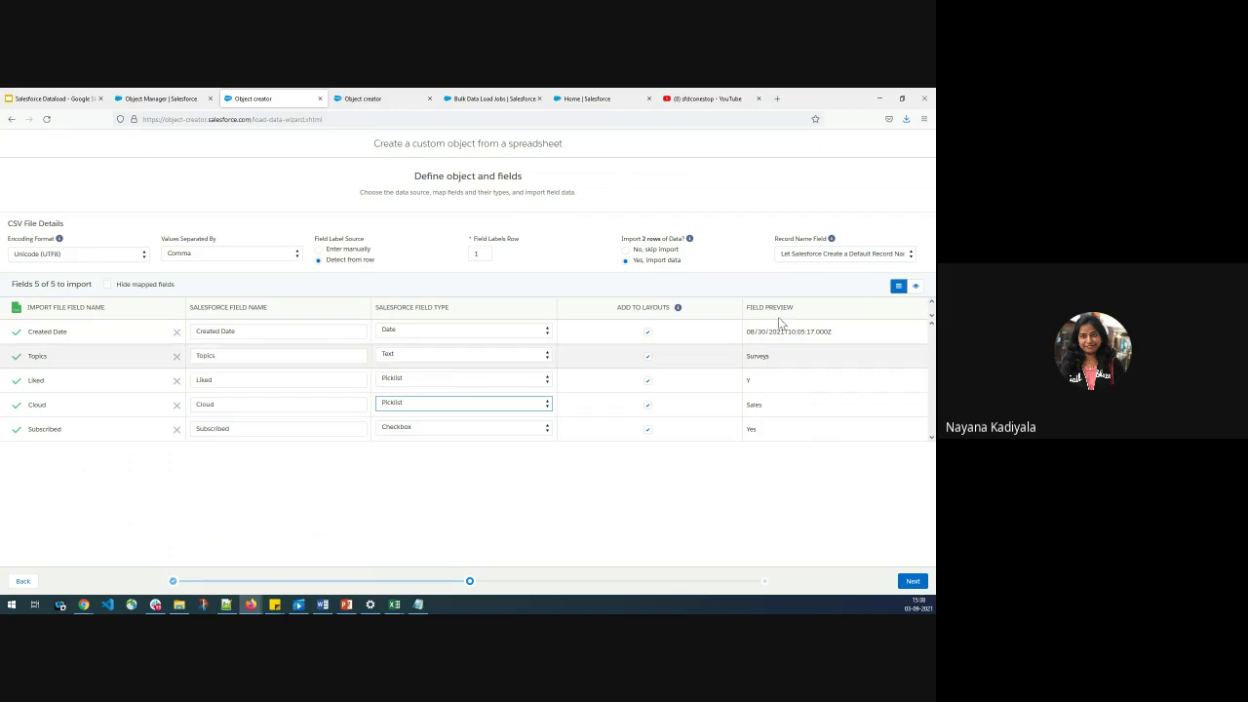
click(806, 255)
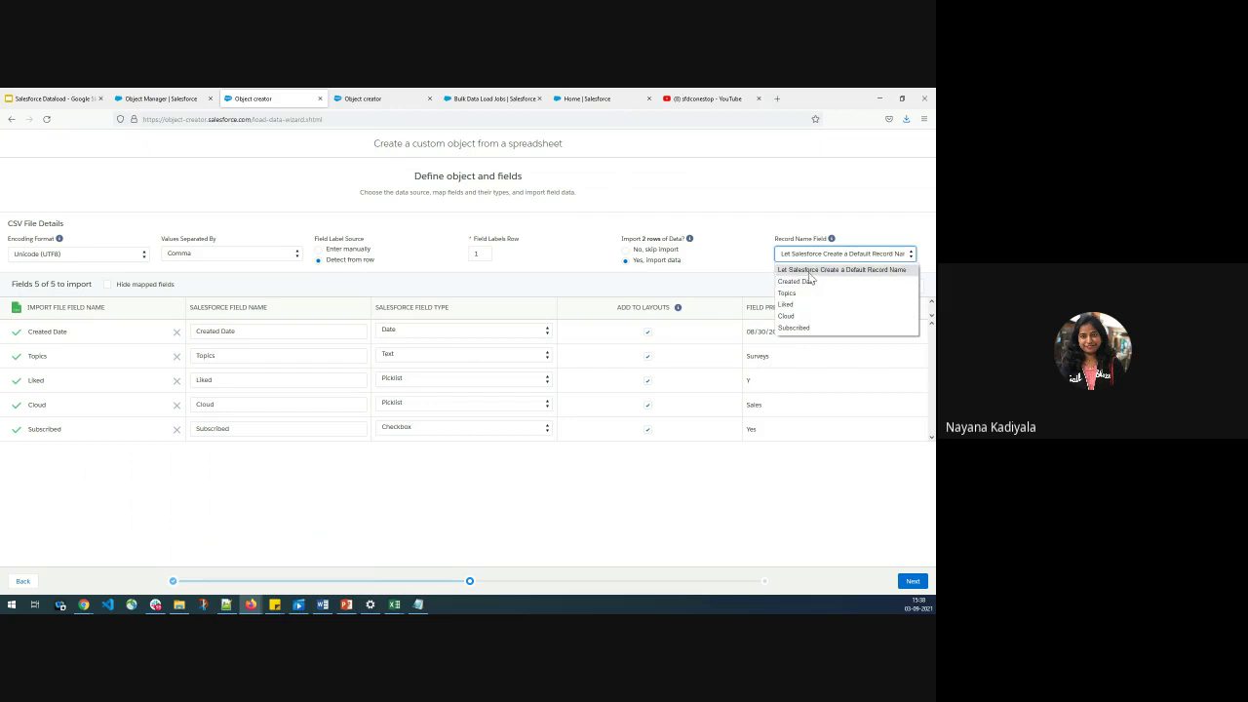
click(834, 366)
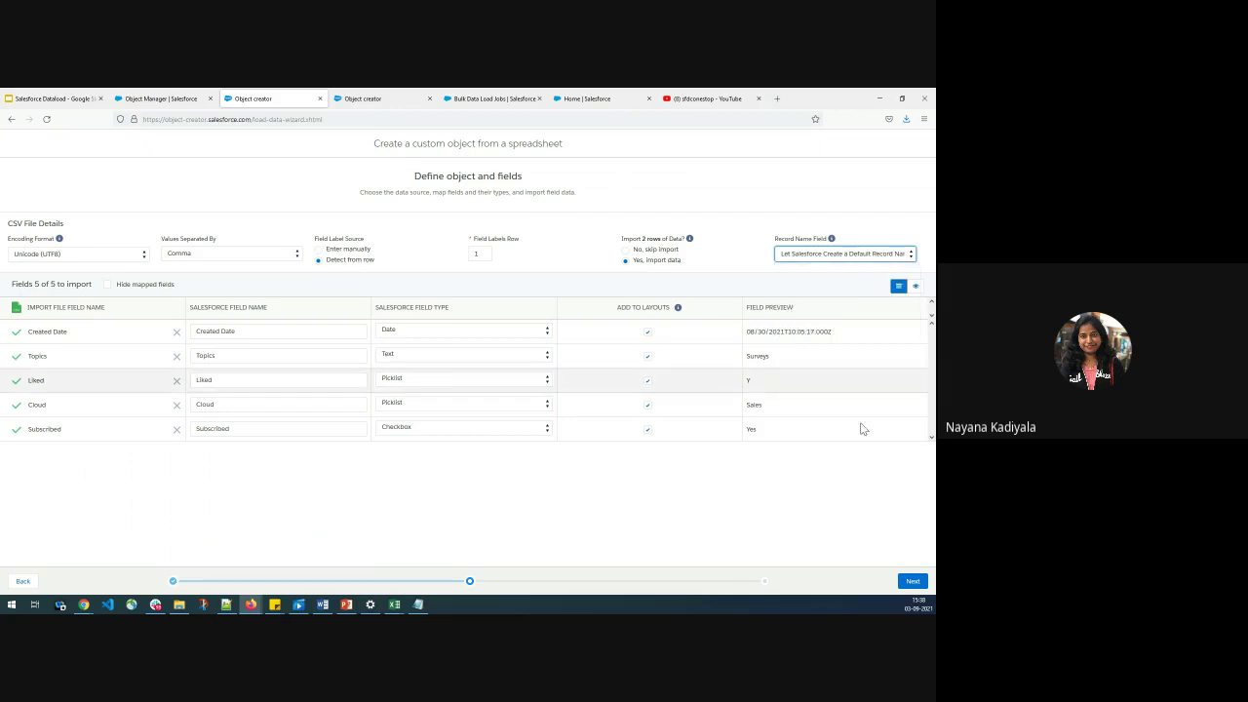
click(912, 582)
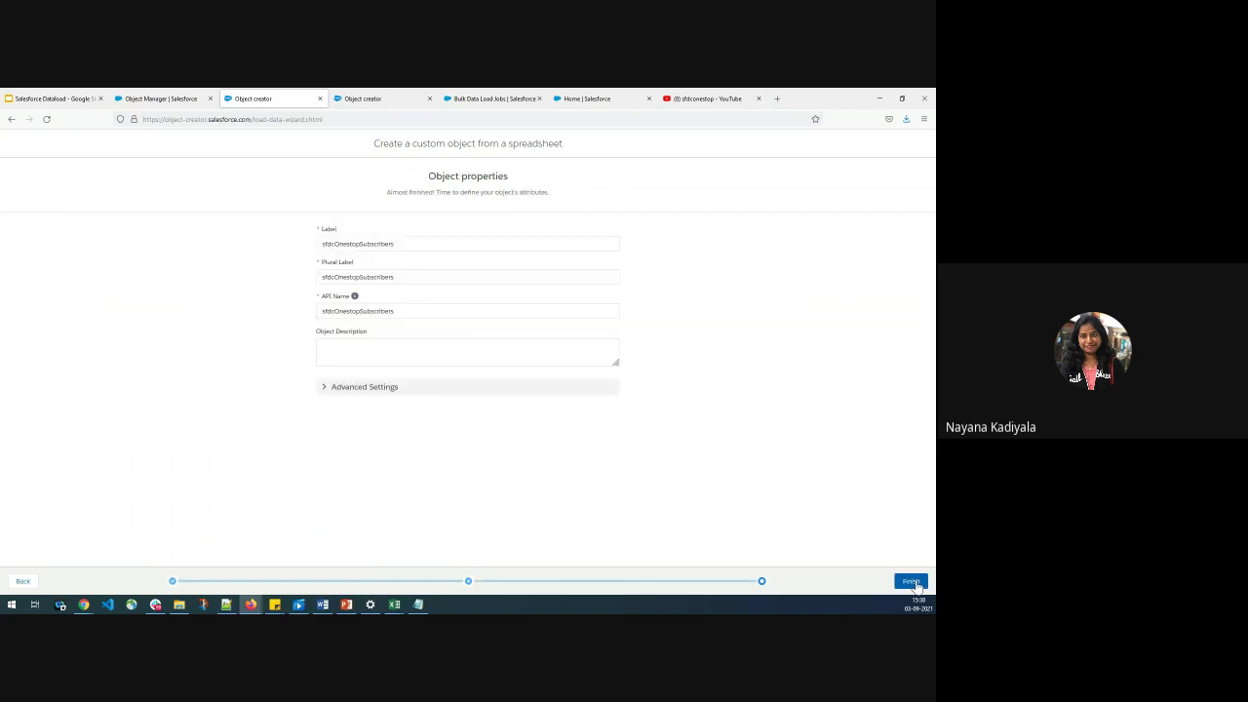
Review the label, description and advanced settings, then create the sfdcOnestopSubscribers object
click(397, 246)
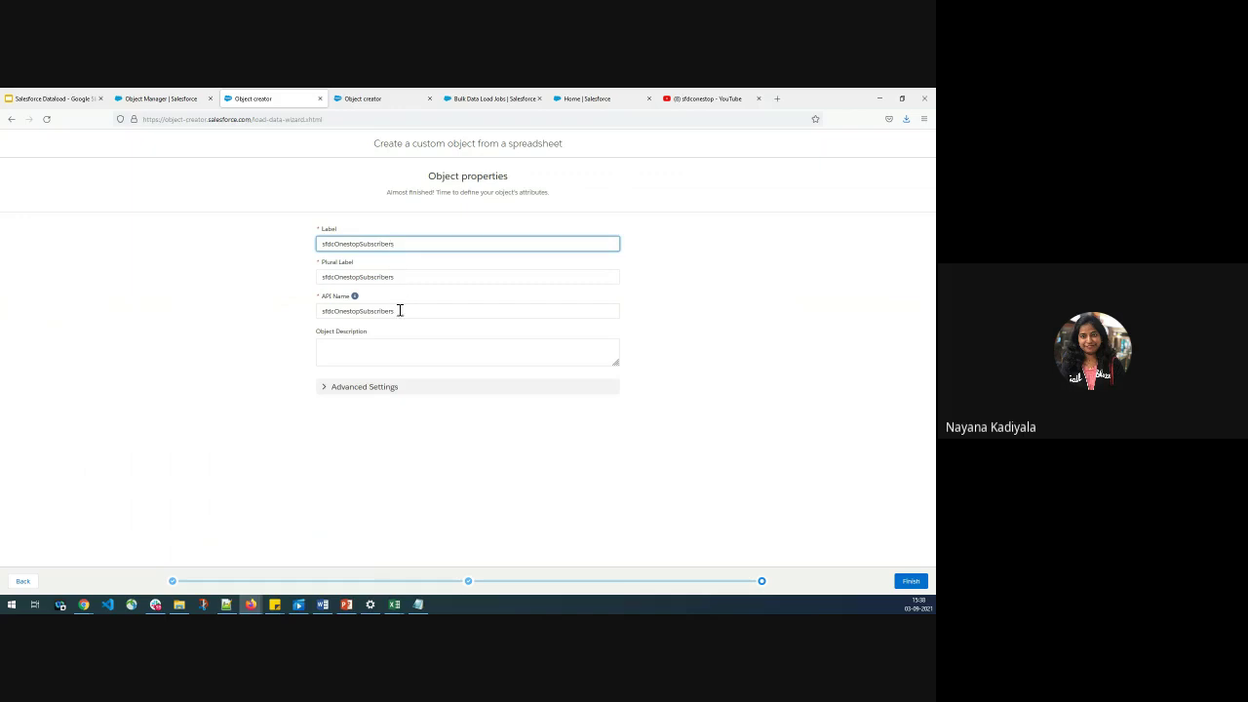
click(385, 351)
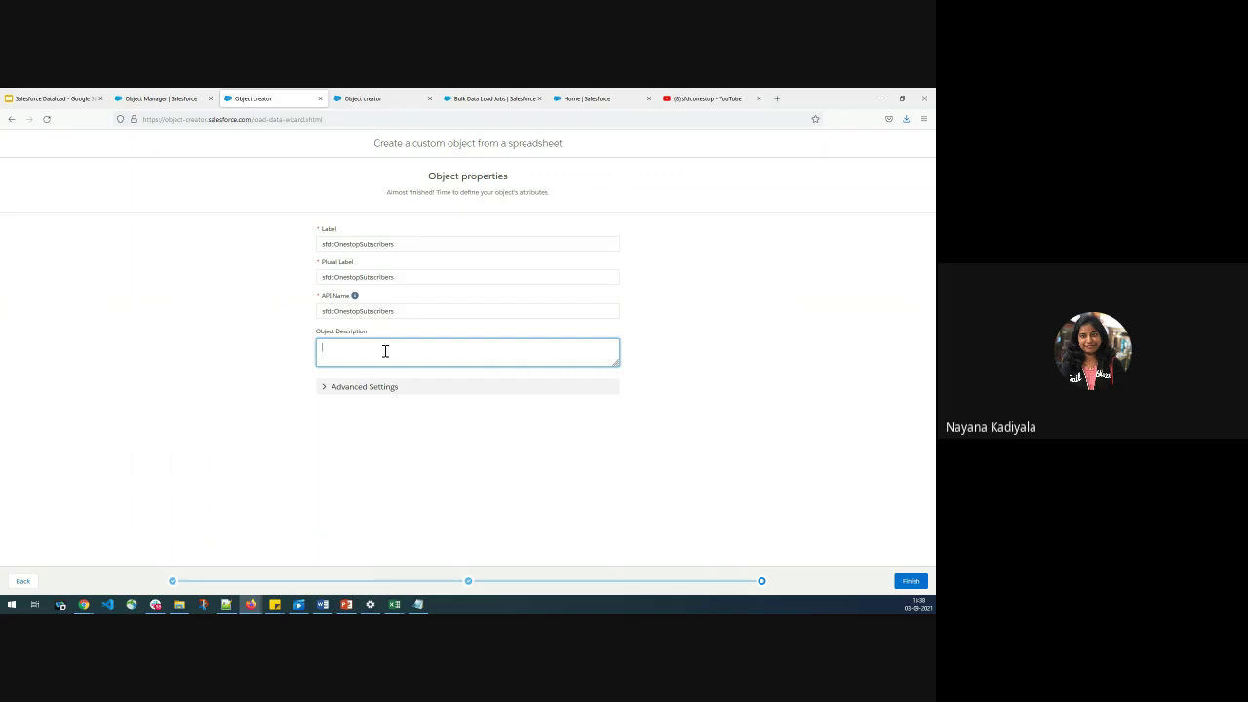
click(329, 389)
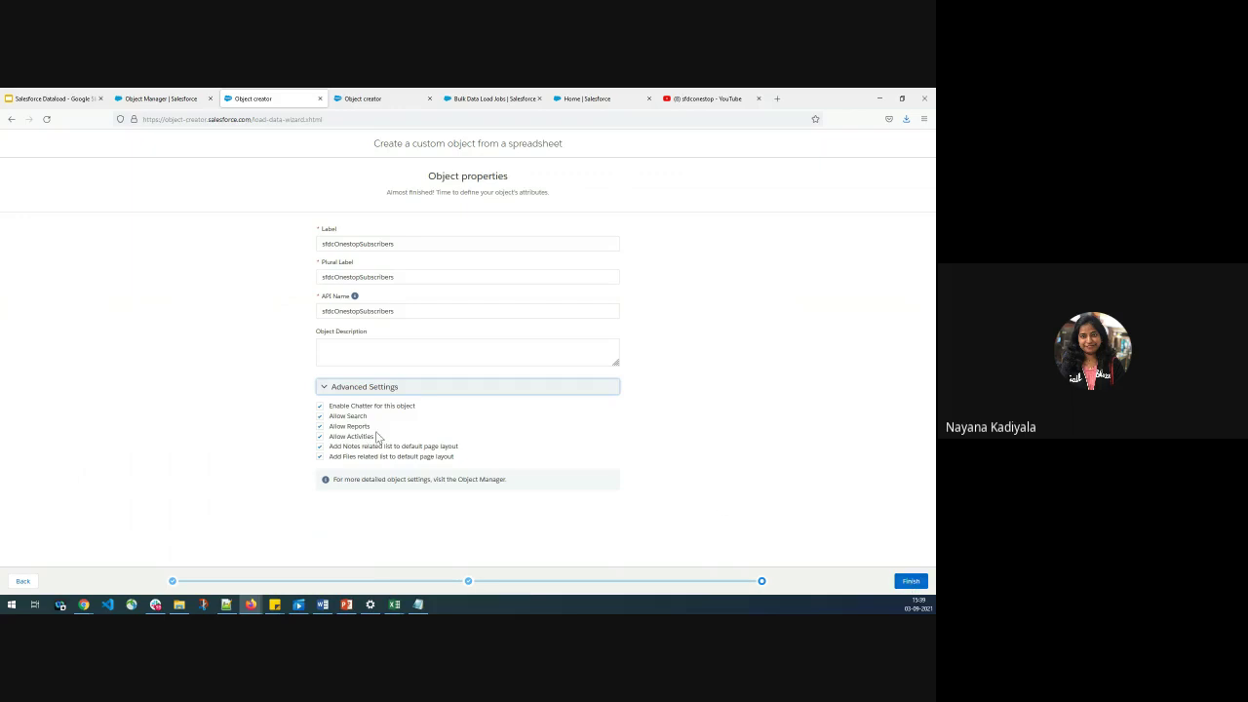
click(917, 583)
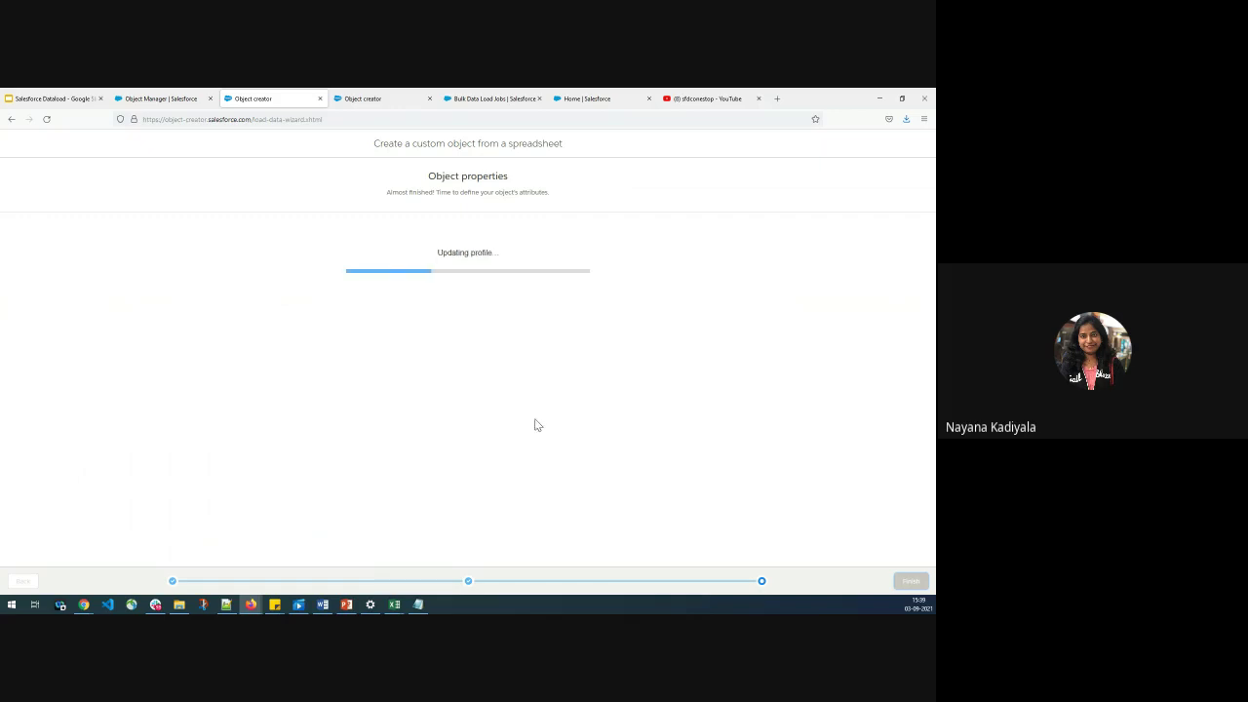
Check the import progress in Object Creator, then reload the Object Manager list
click(161, 99)
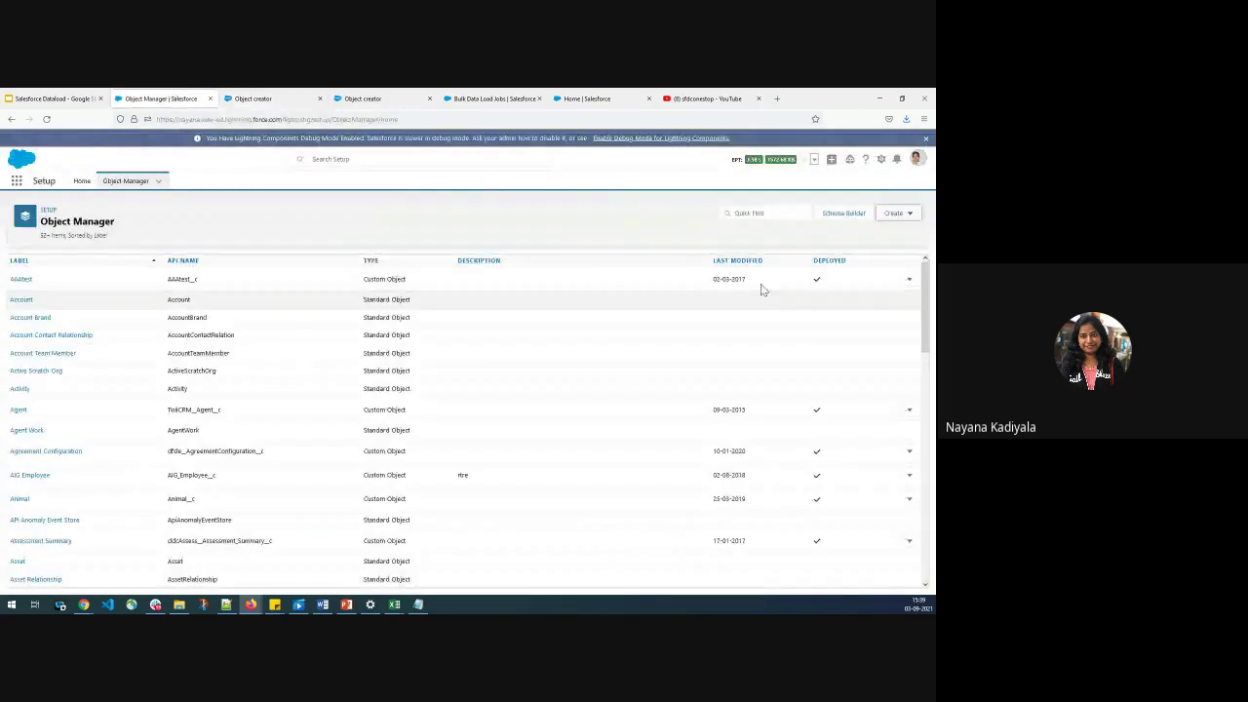
click(897, 216)
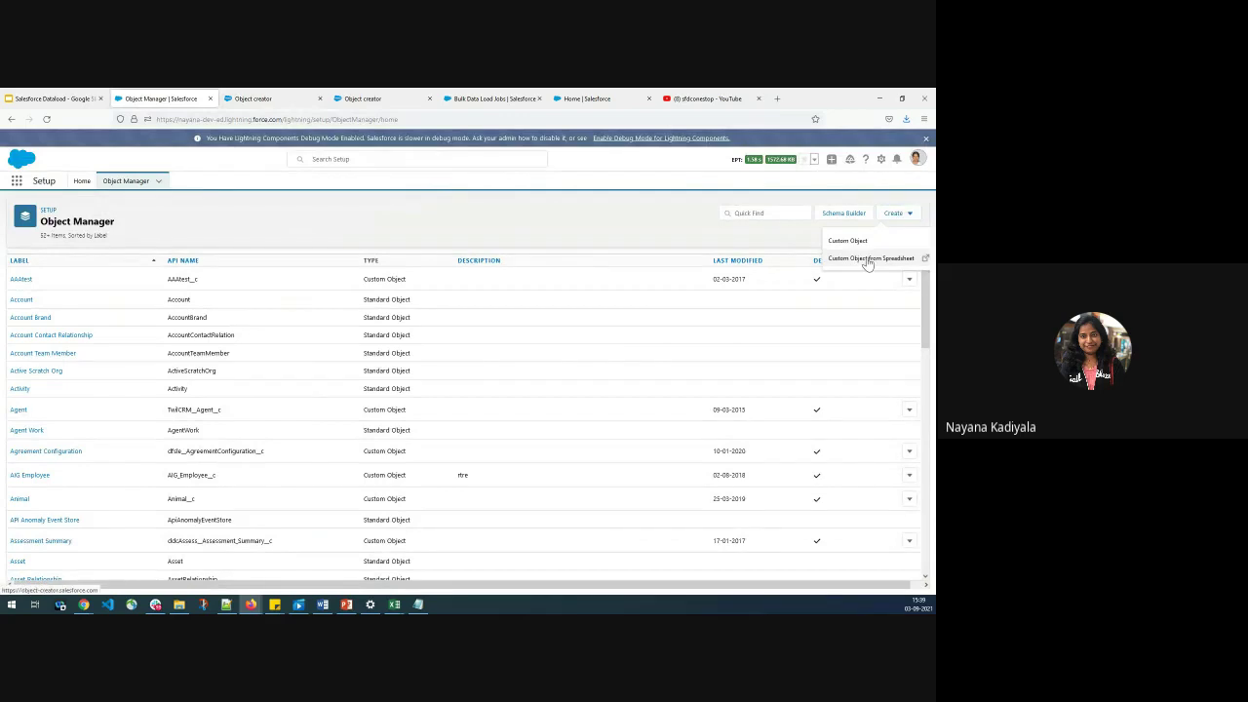
click(316, 94)
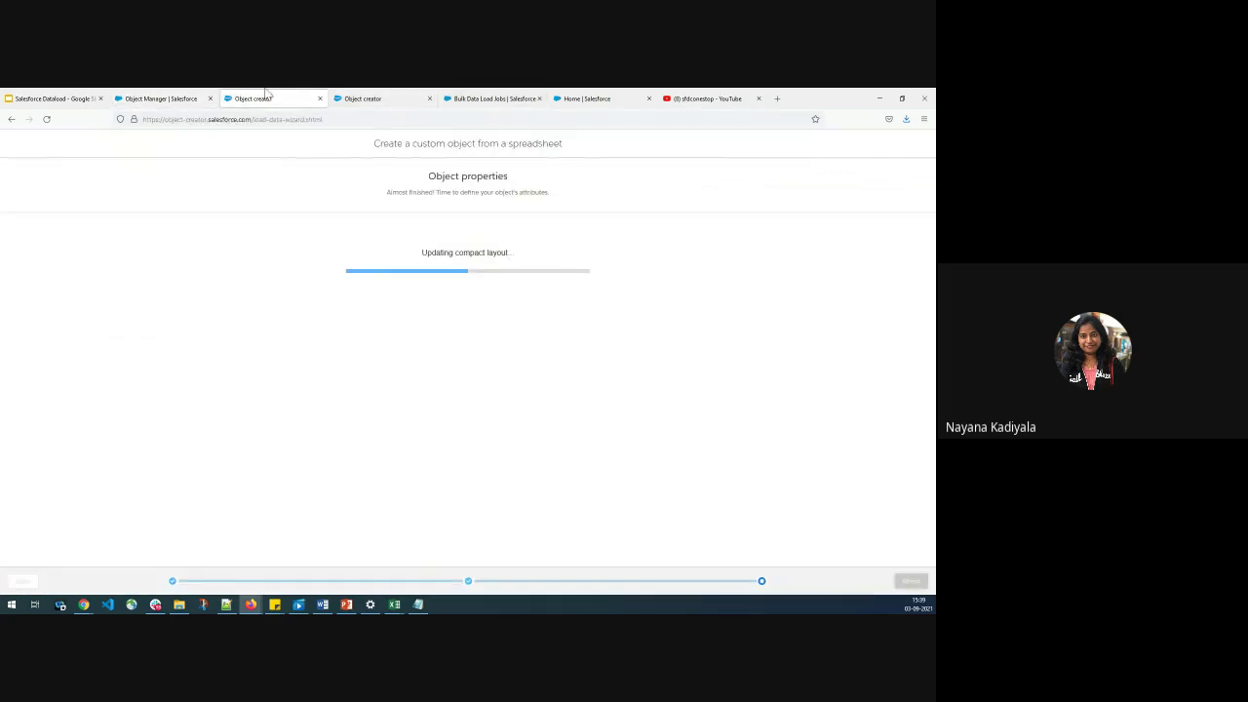
click(185, 94)
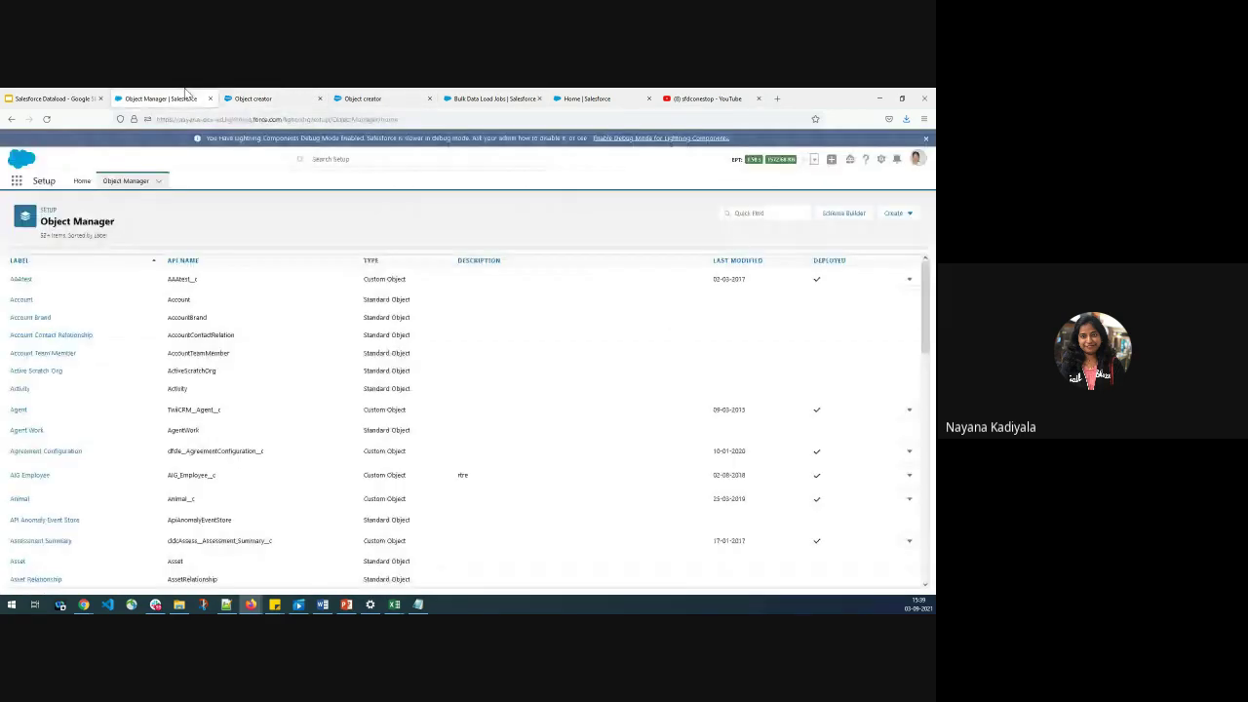
click(260, 98)
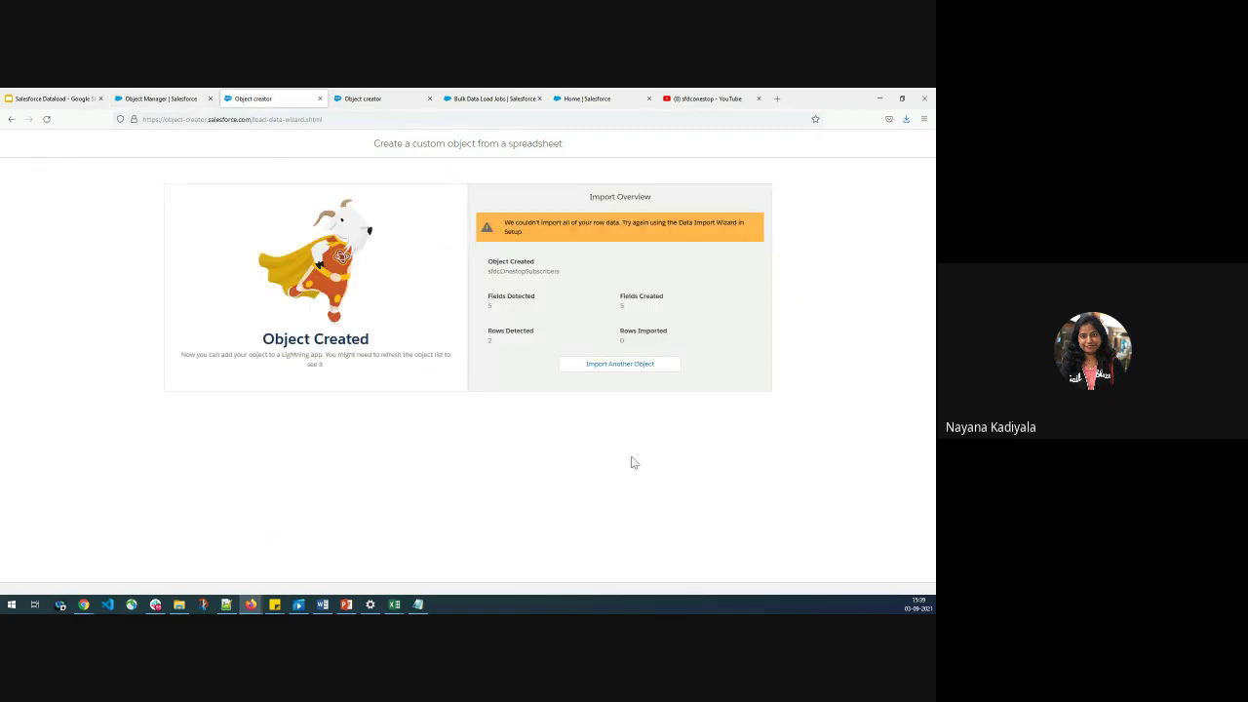
click(151, 99)
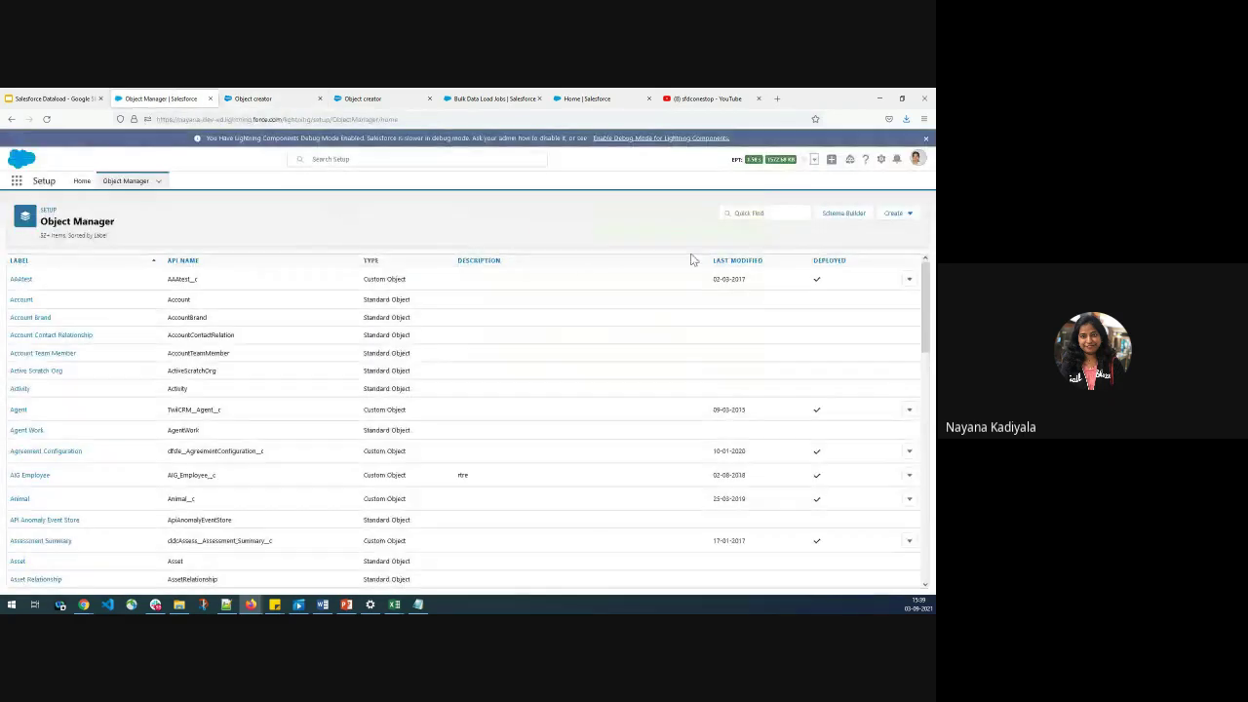
click(46, 119)
Find 'sfdconestops' in Object Manager Quick Find and open the sfdcOnestopSubscribers object's Details
click(751, 216)
text(sfdco)
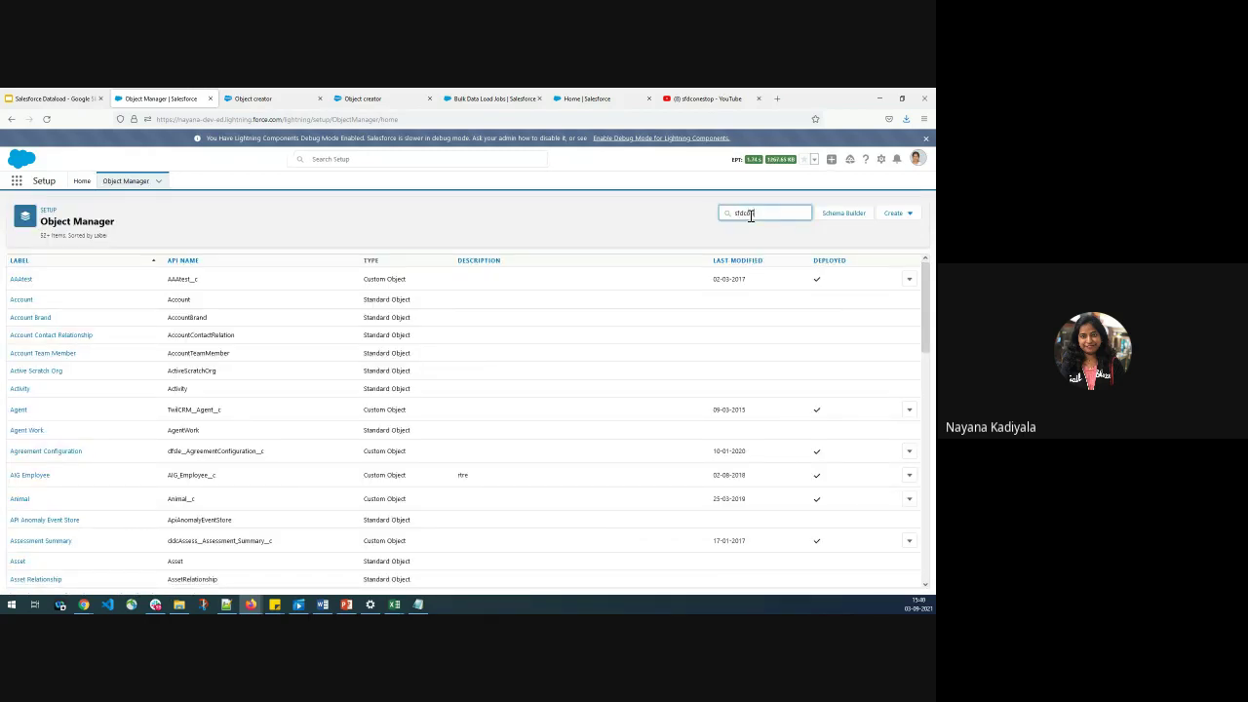
text(nesto)
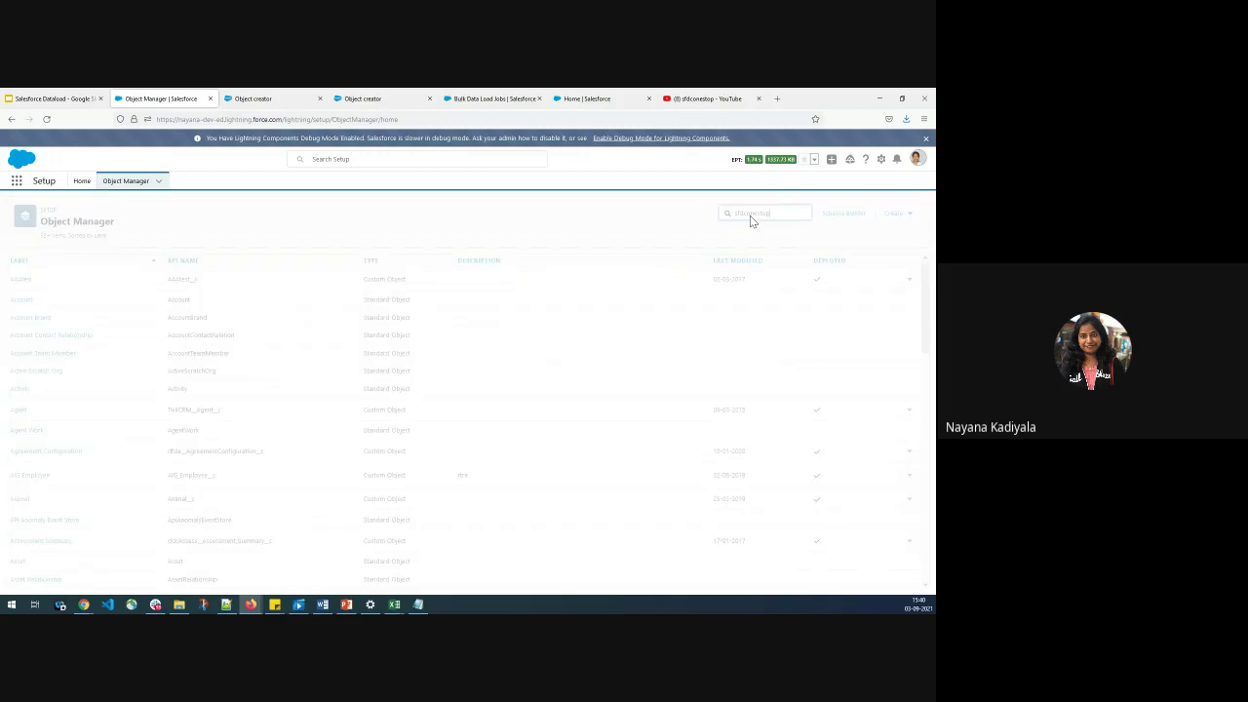
text(ps)
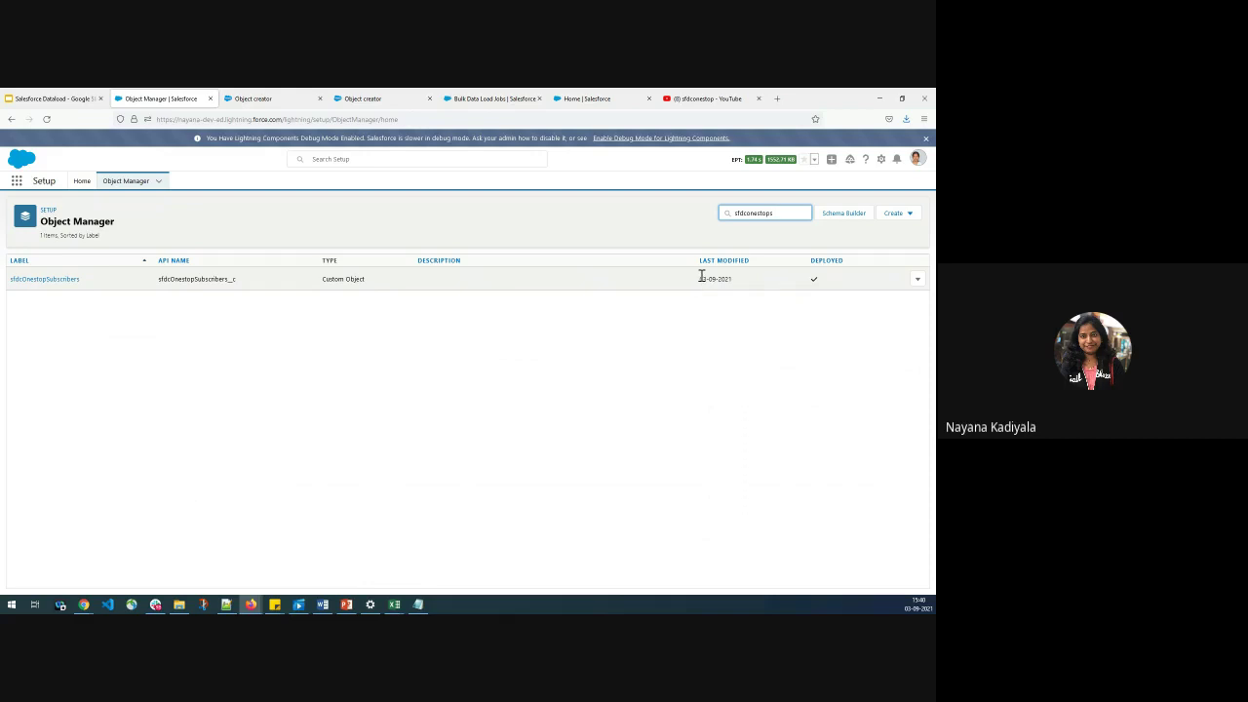
click(72, 280)
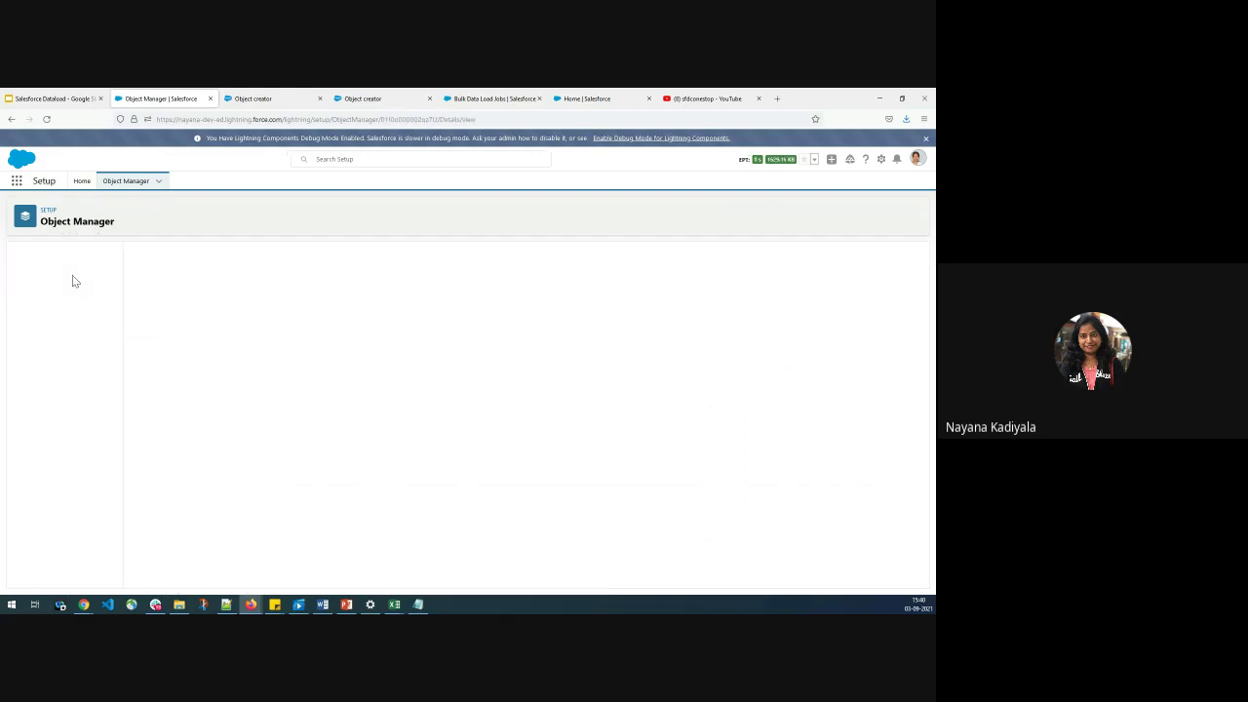
click(73, 282)
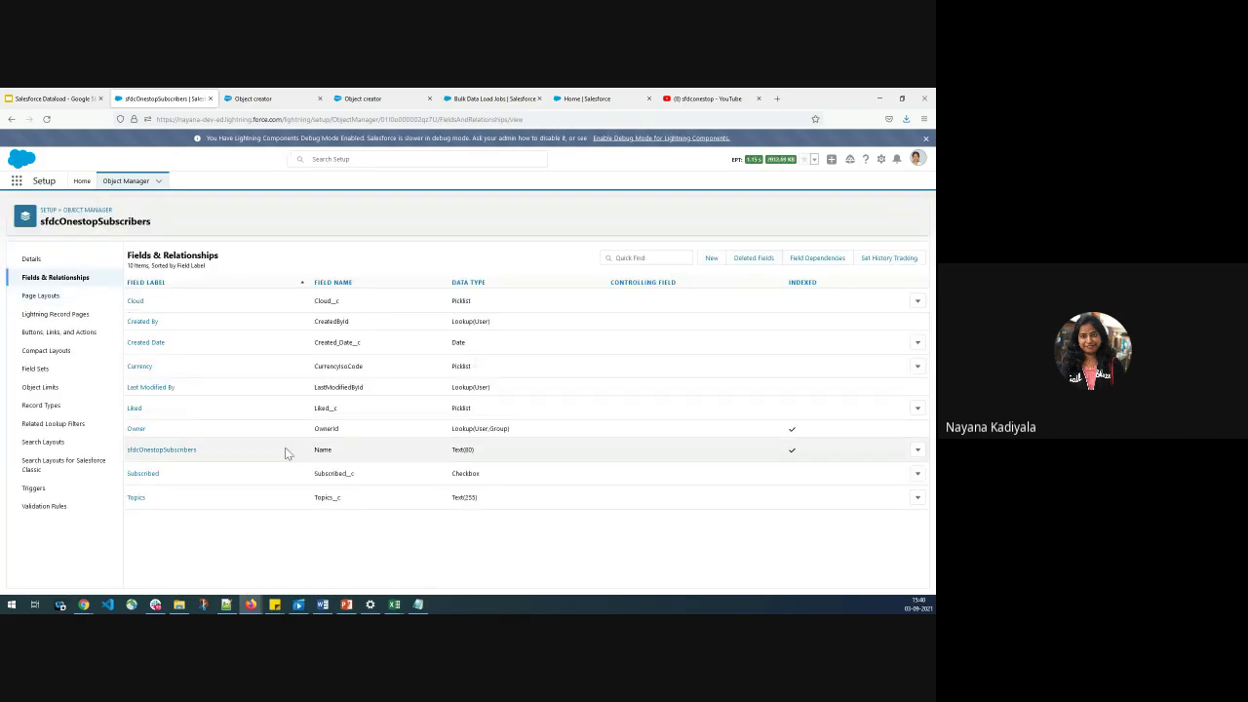
click(24, 260)
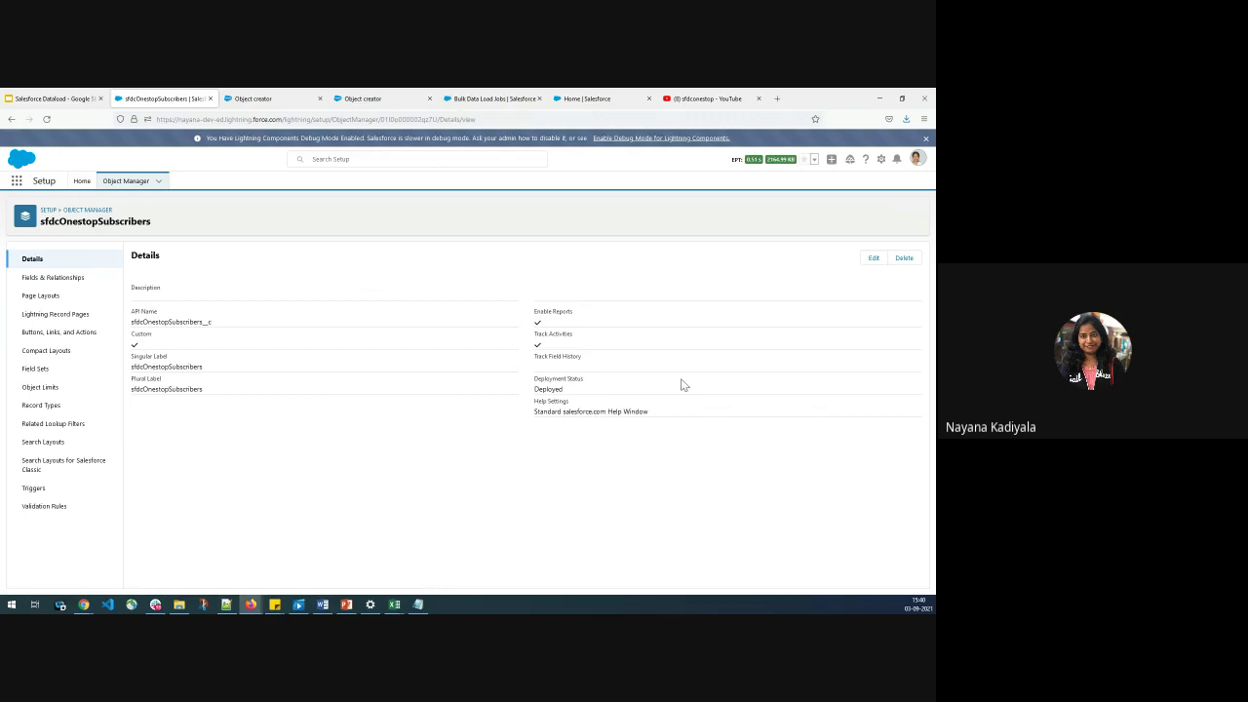
Edit sfdcOnestopSubscribers, change Deployment Status to Deployed, and save
click(871, 258)
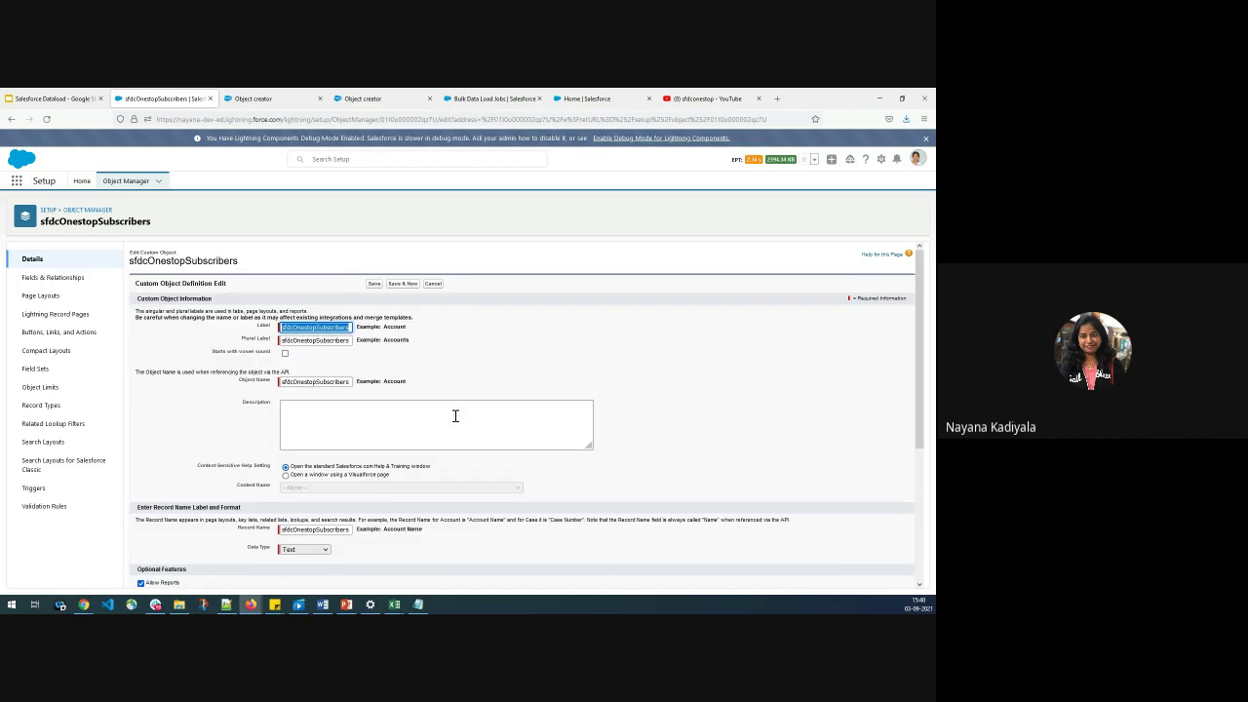
scroll(454, 415, down, 5)
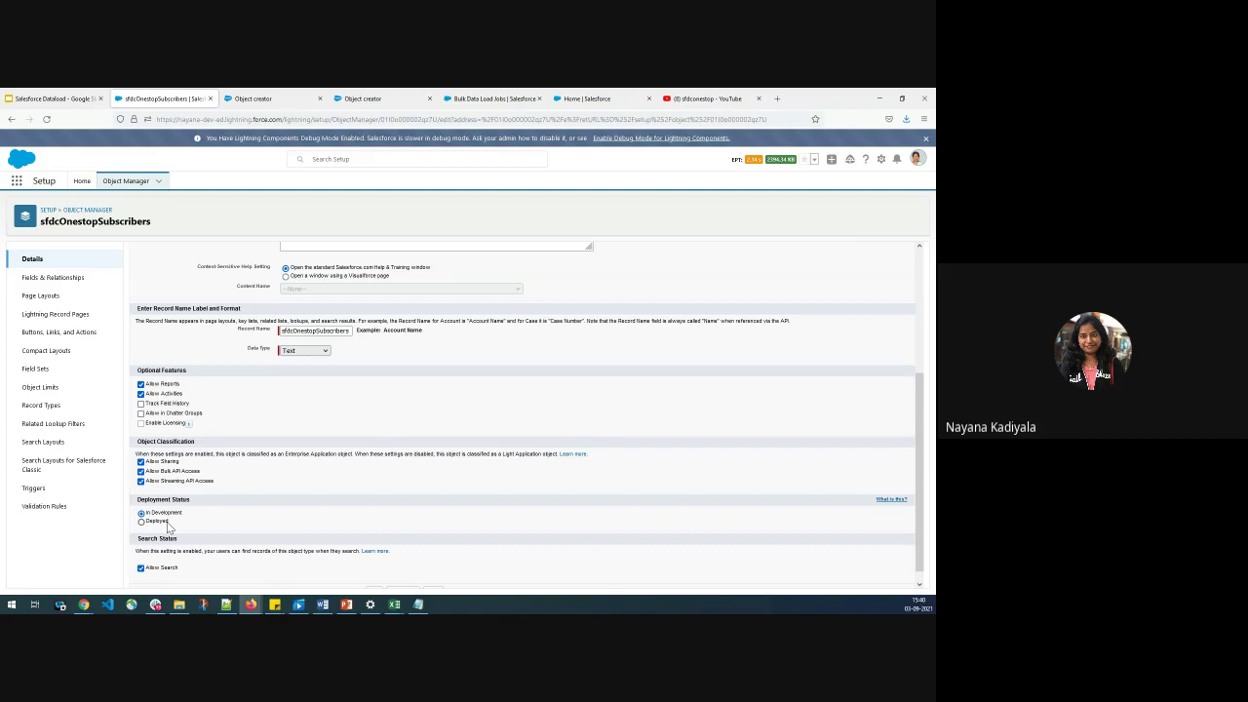
scroll(244, 517, down, 1)
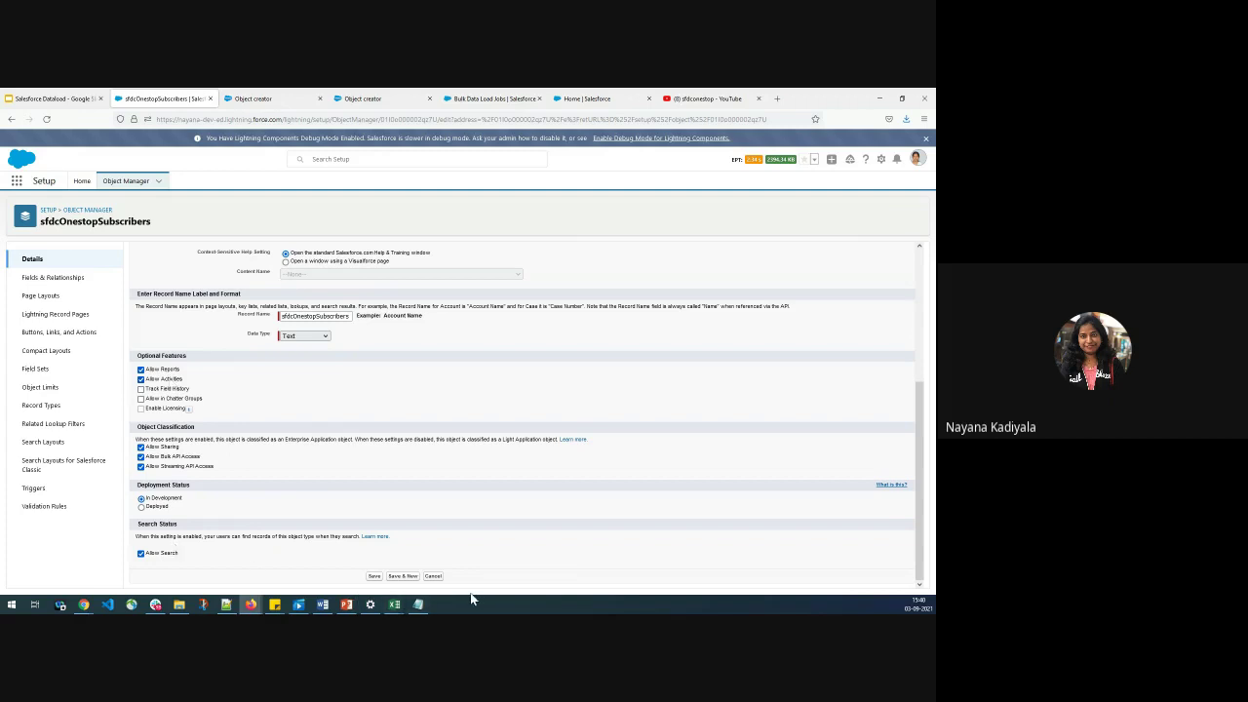
click(142, 507)
click(374, 576)
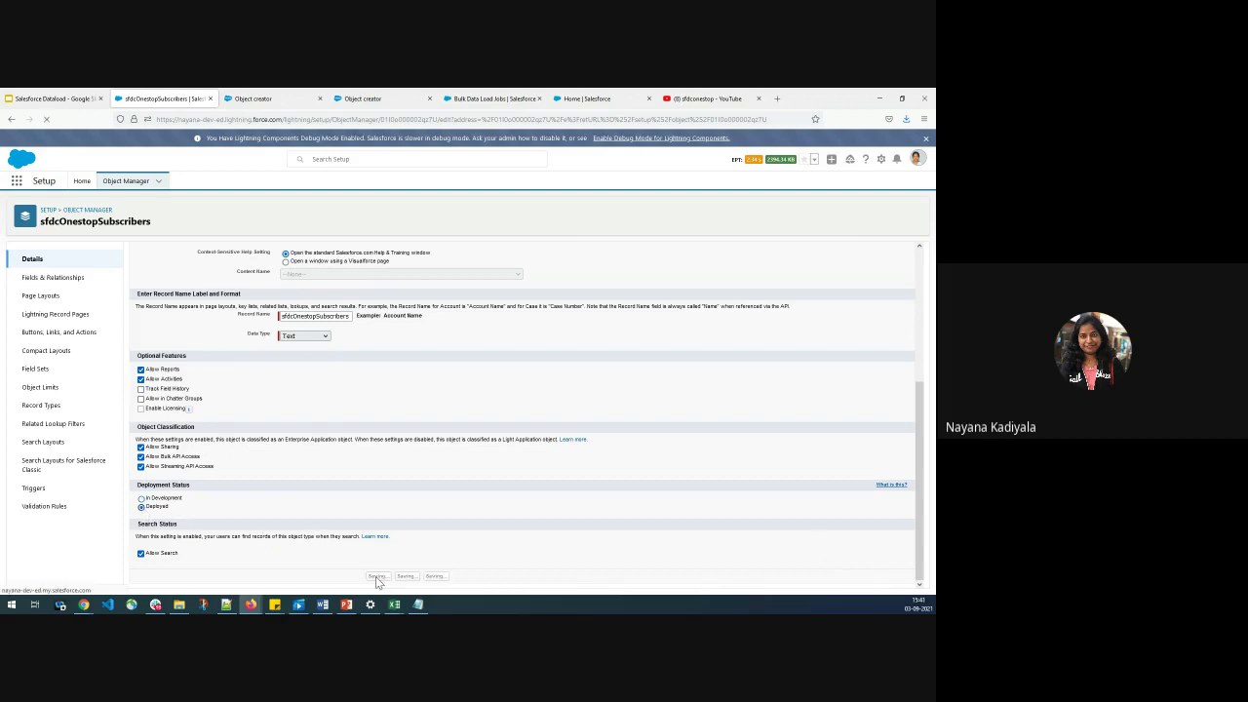
Check the object's Fields & Relationships and the Cloud field actions, then go to Setup Home
click(55, 279)
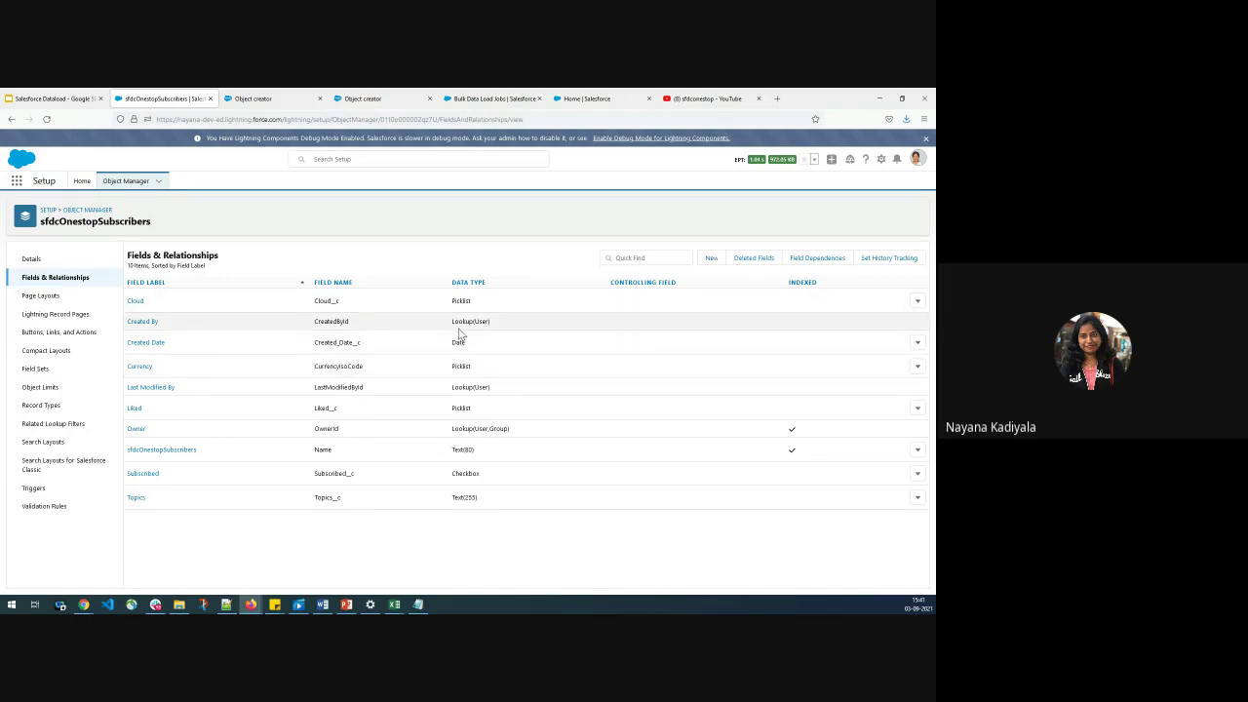
click(917, 303)
click(361, 99)
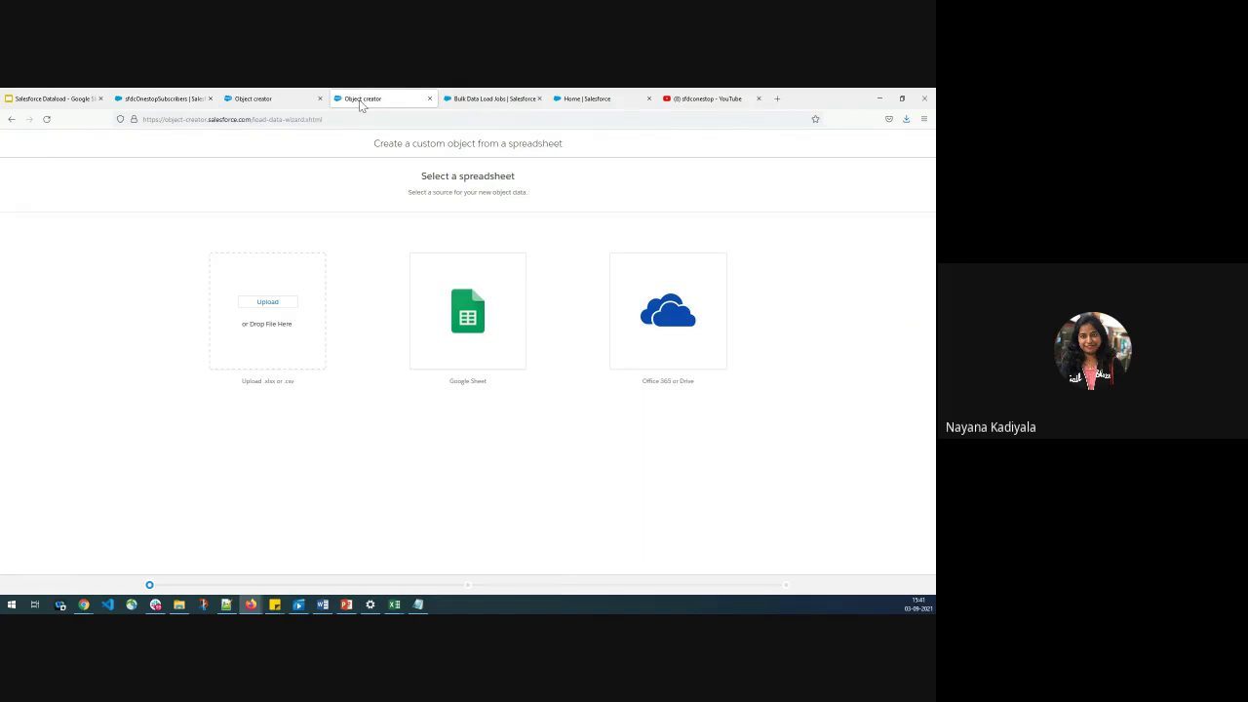
click(161, 99)
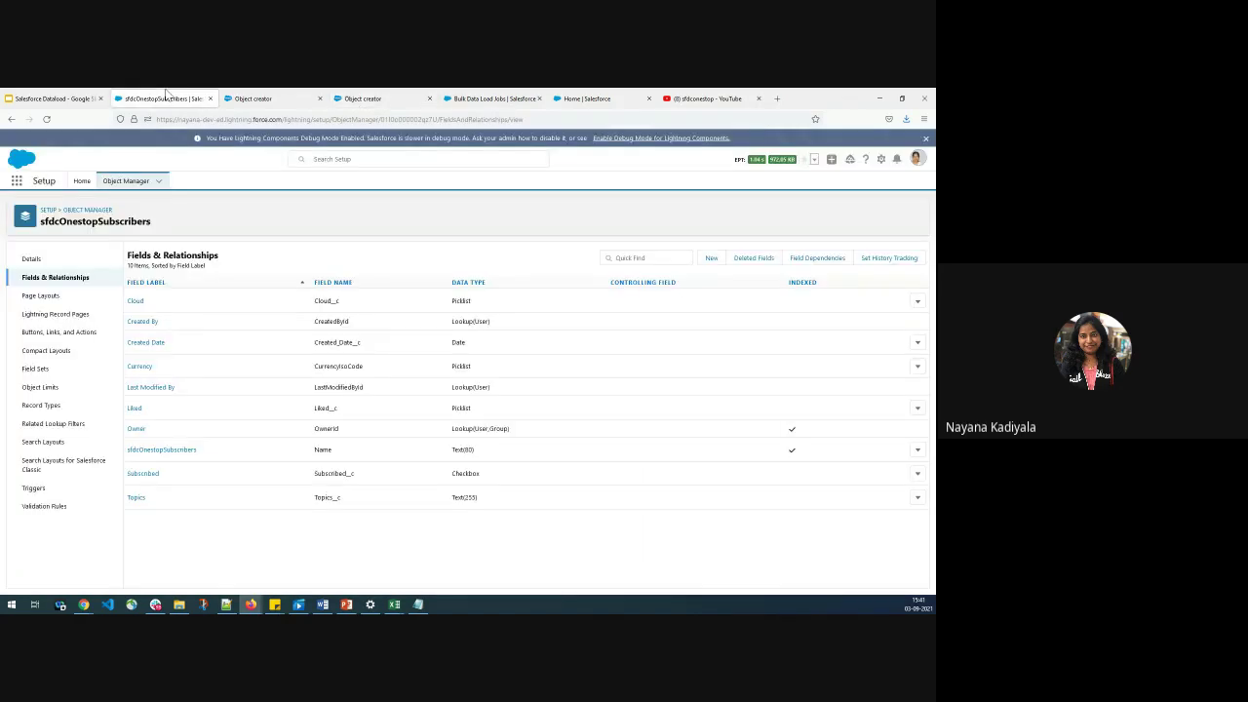
click(82, 181)
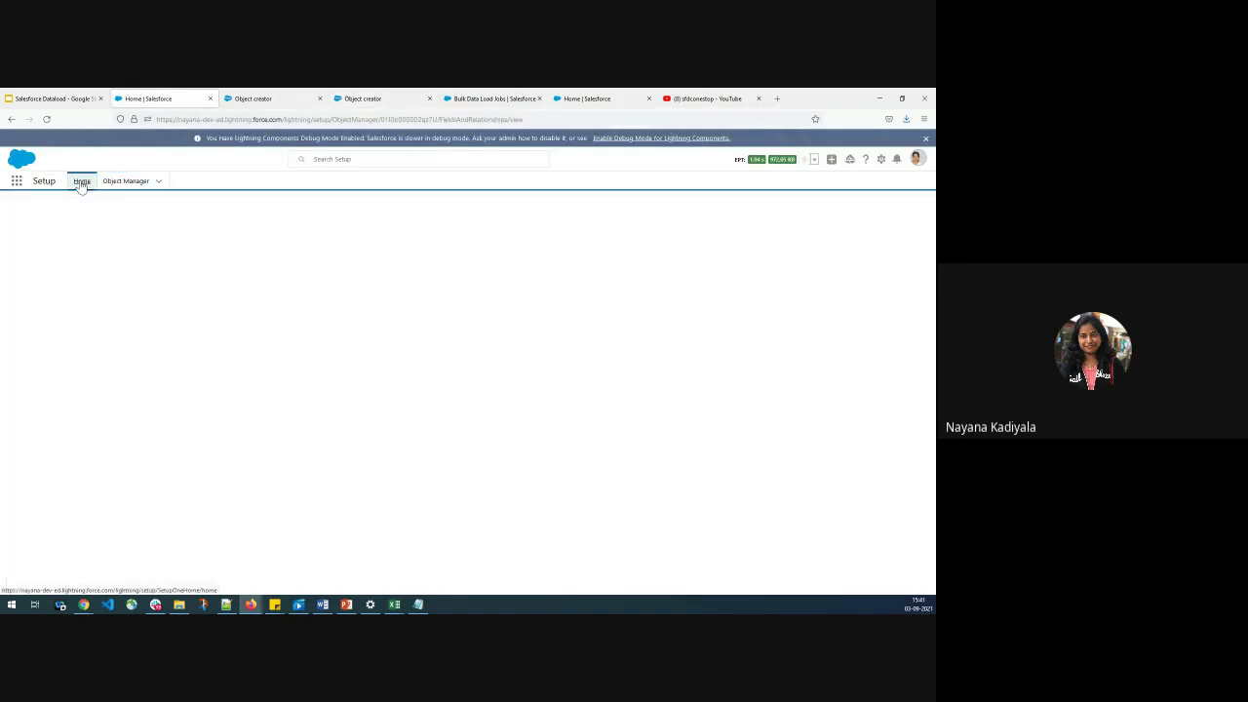
Filter the Setup Quick Find menu with 'integra'
click(69, 205)
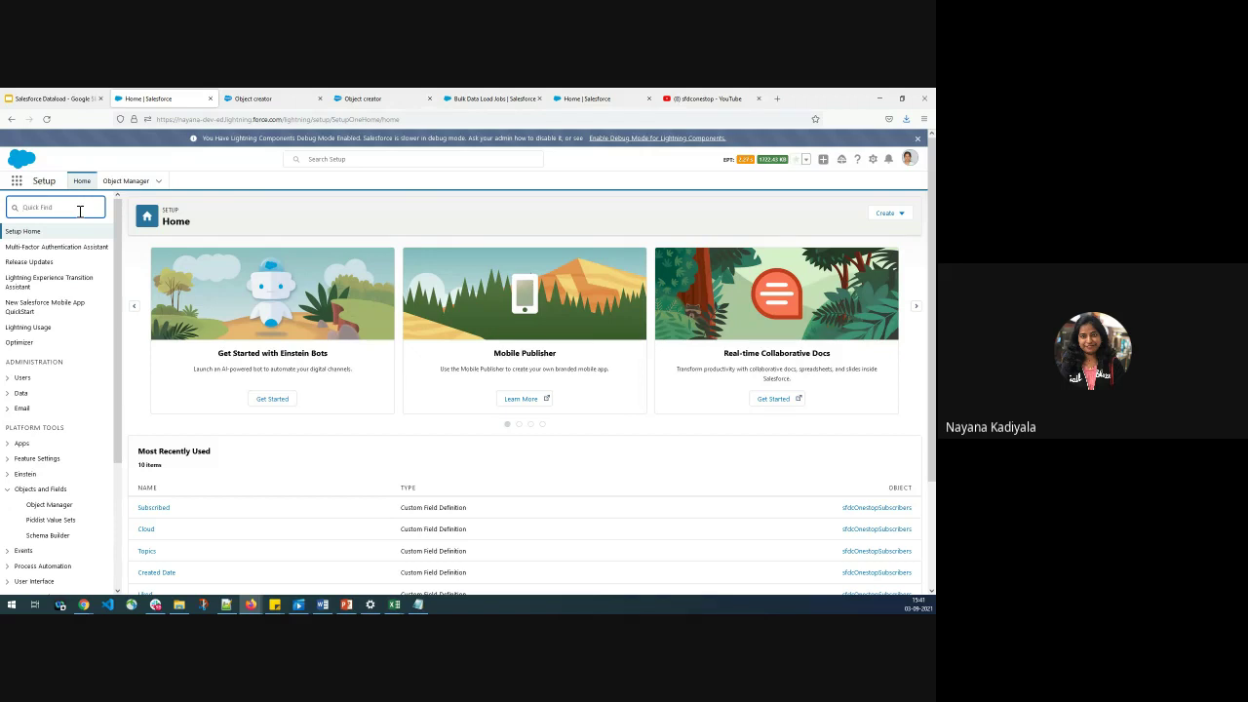
text(integra)
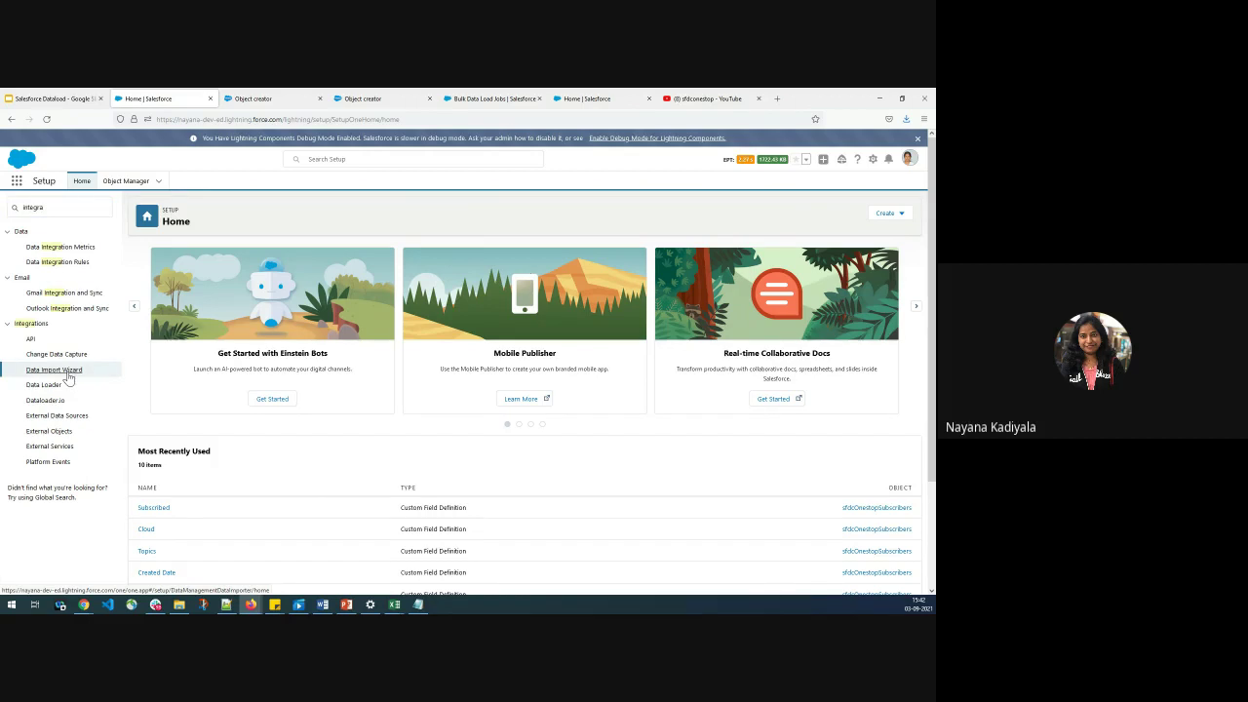
Launch the Data Import Wizard from Integrations and scroll through its recent imports
click(55, 371)
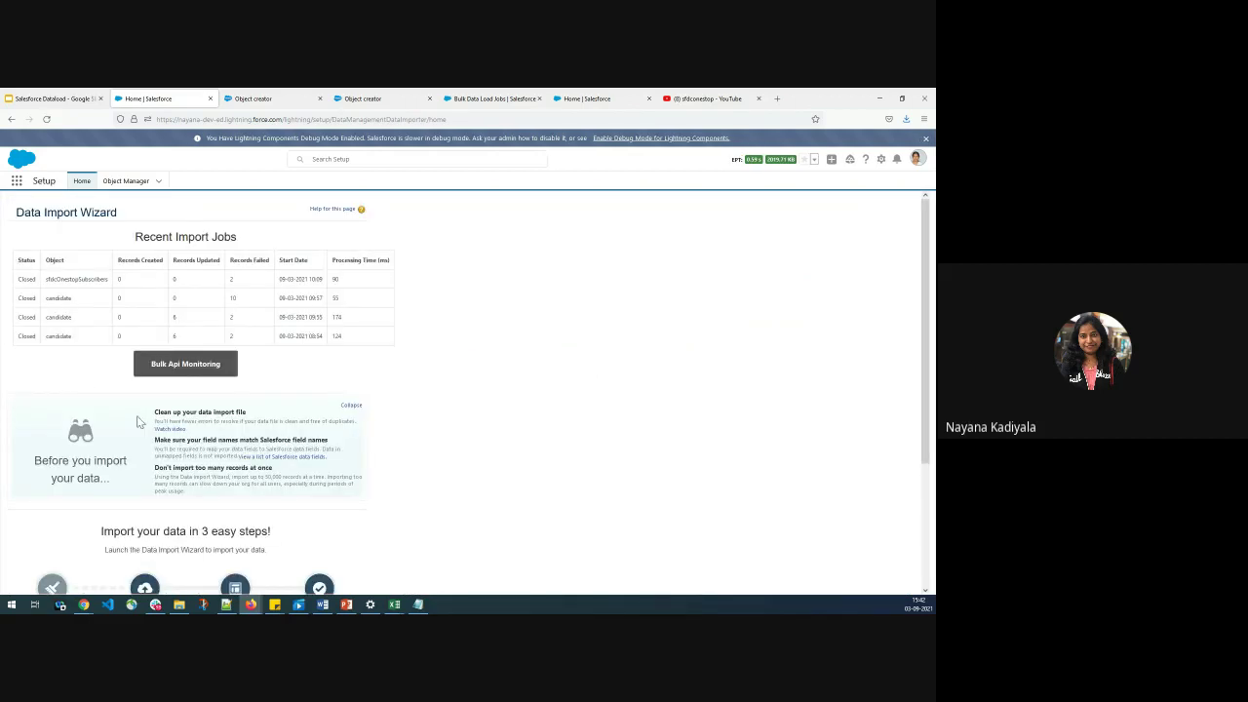
scroll(88, 371, down, 3)
scroll(108, 322, up, 3)
mouse_move(396, 608)
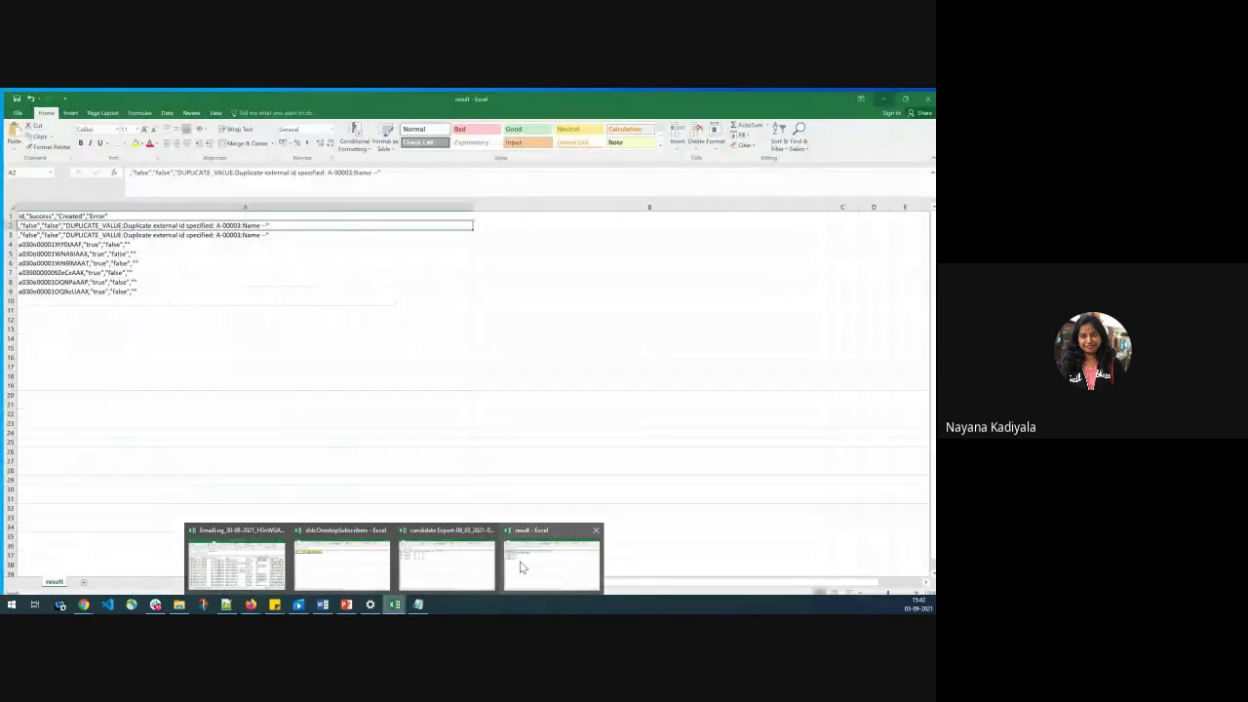
click(519, 561)
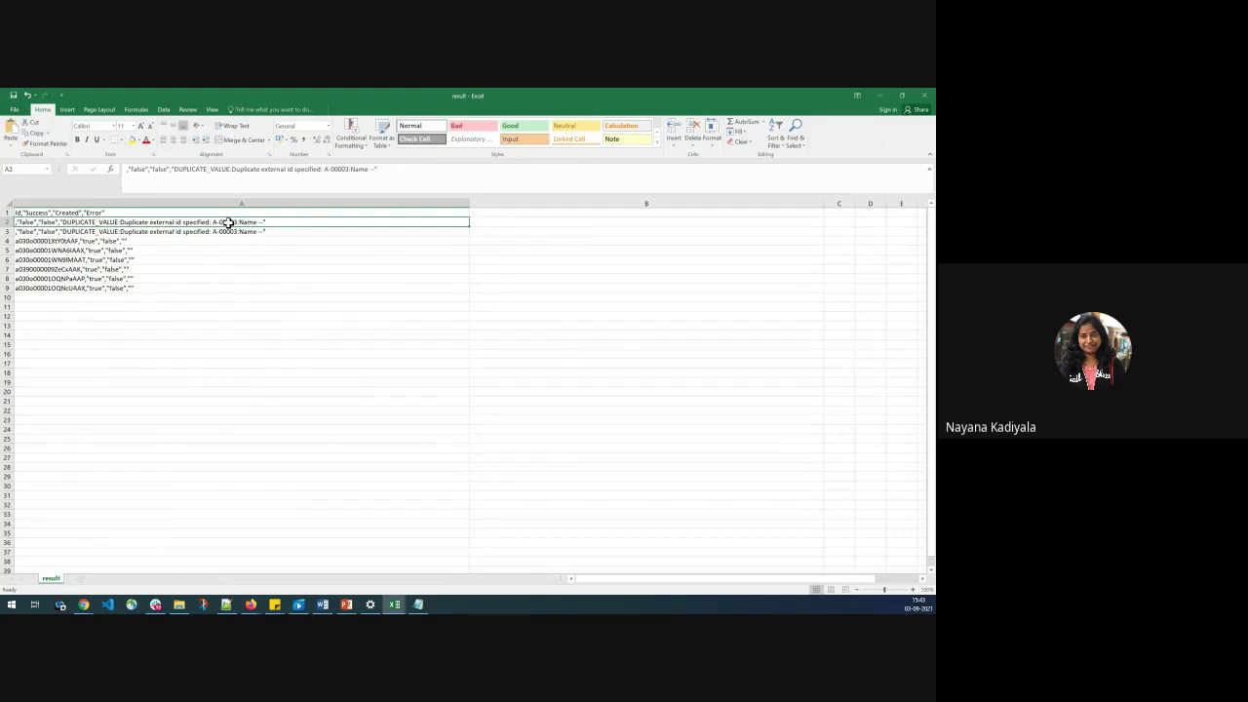
click(880, 96)
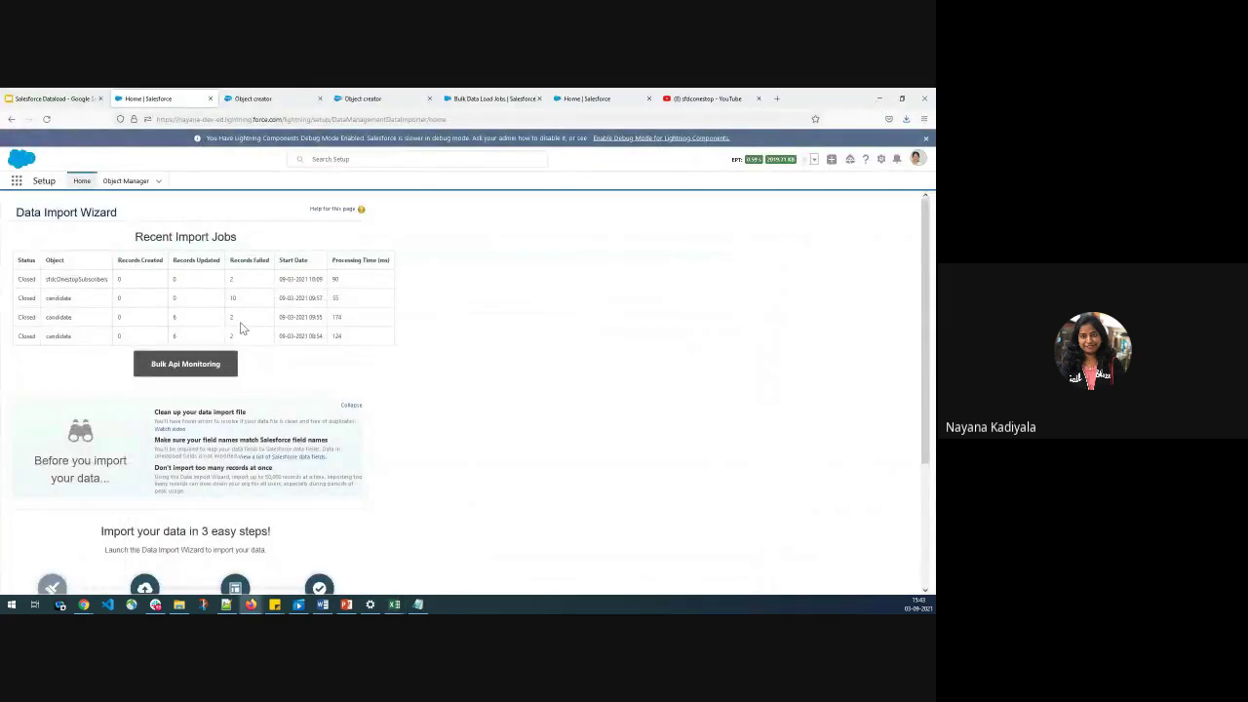
Open Bulk API Monitoring and the newest sfdcOnestopSubscribers insert job, with 2 processed and 2 failed
click(190, 375)
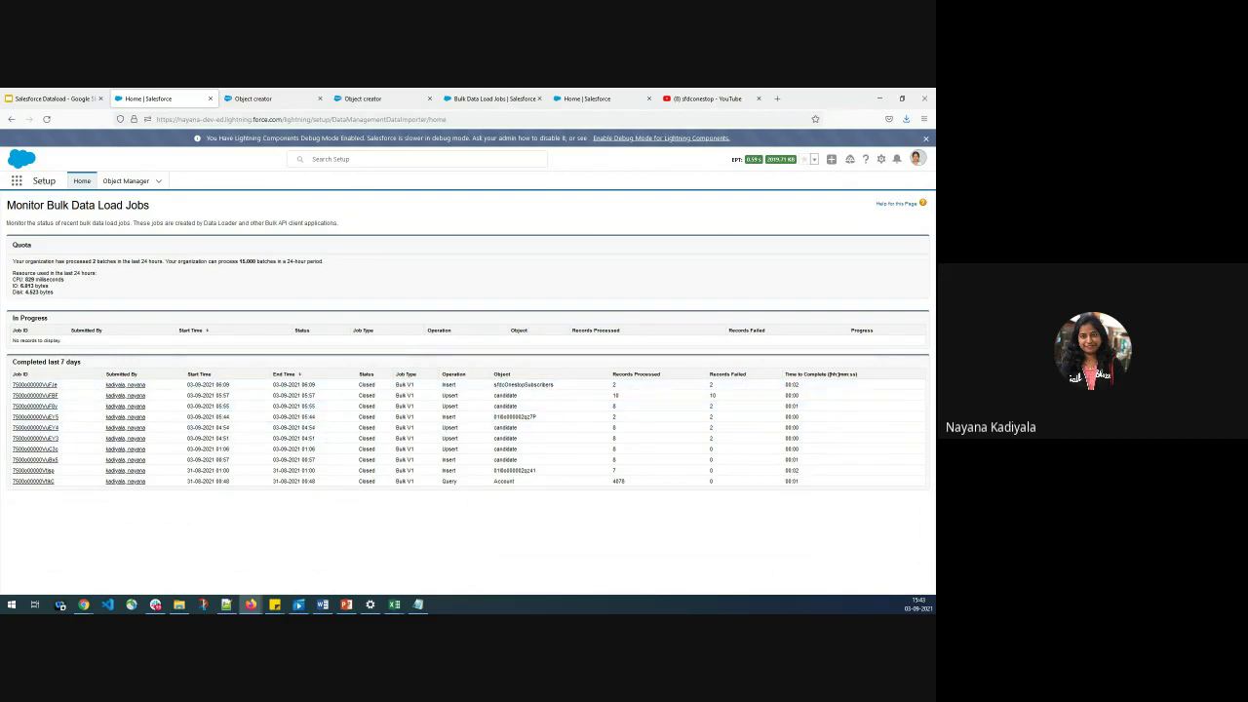
click(43, 386)
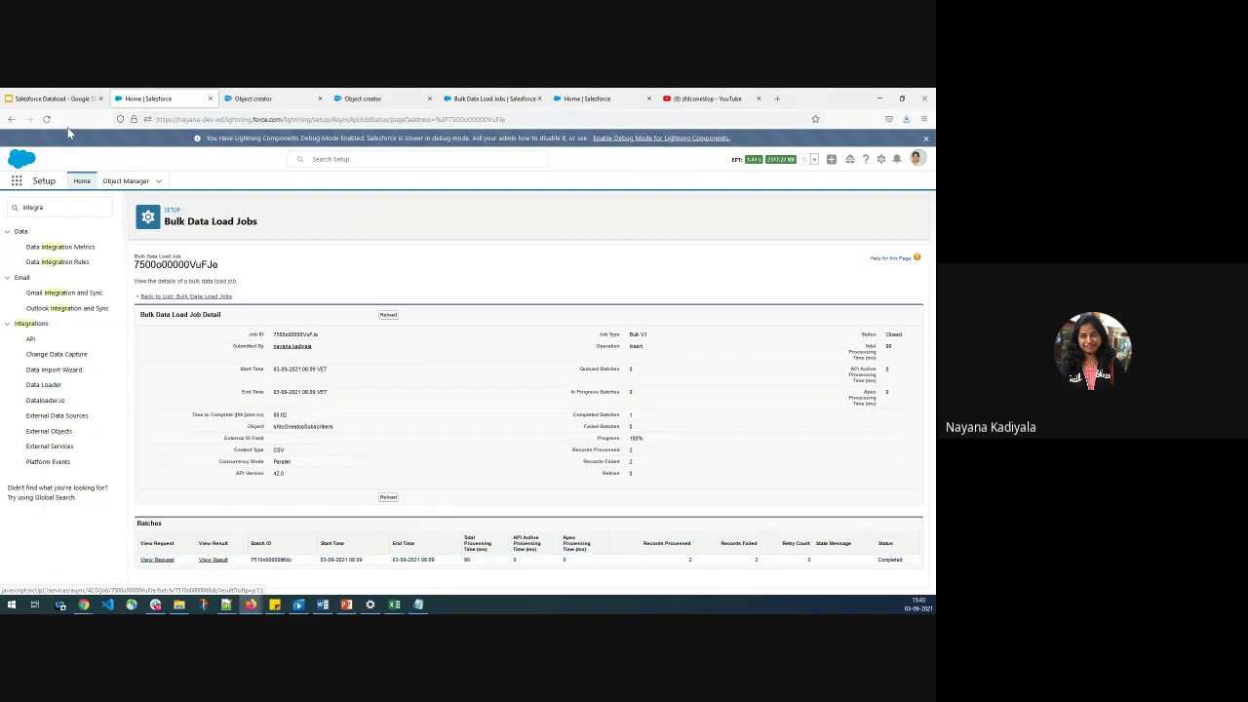
Check both Object creator tabs' import summaries, then go back to the bulk job detail
click(287, 102)
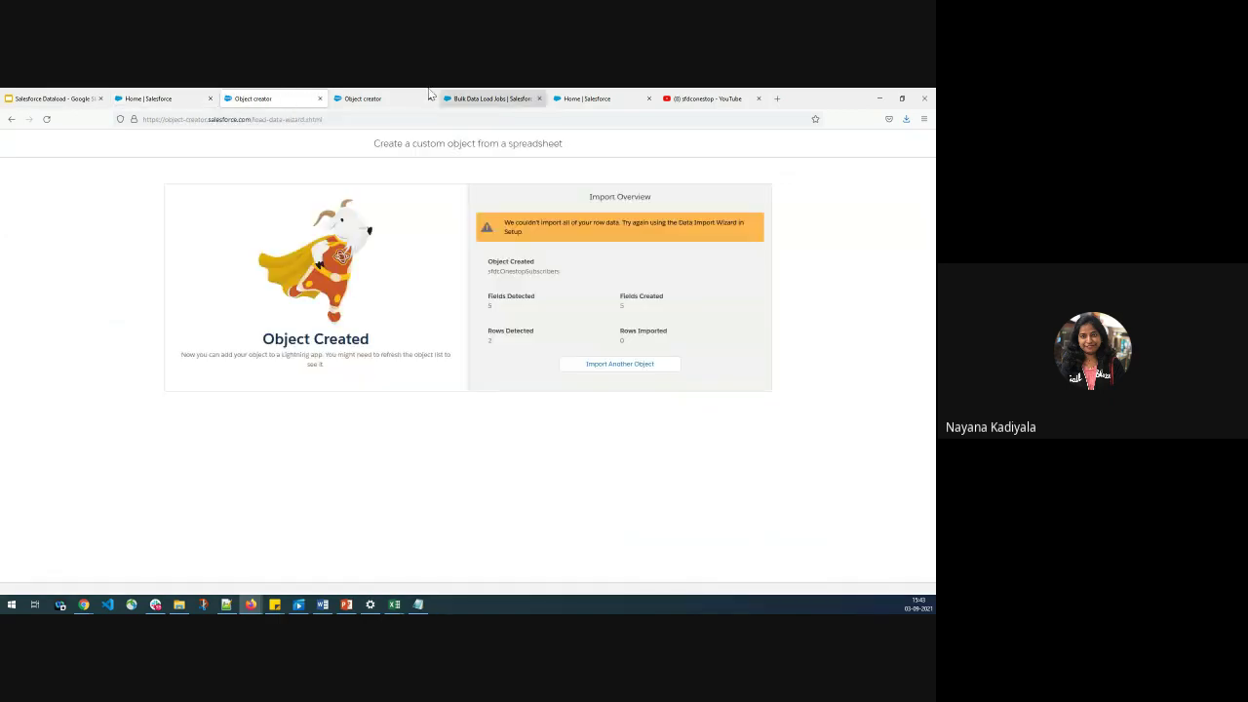
click(395, 94)
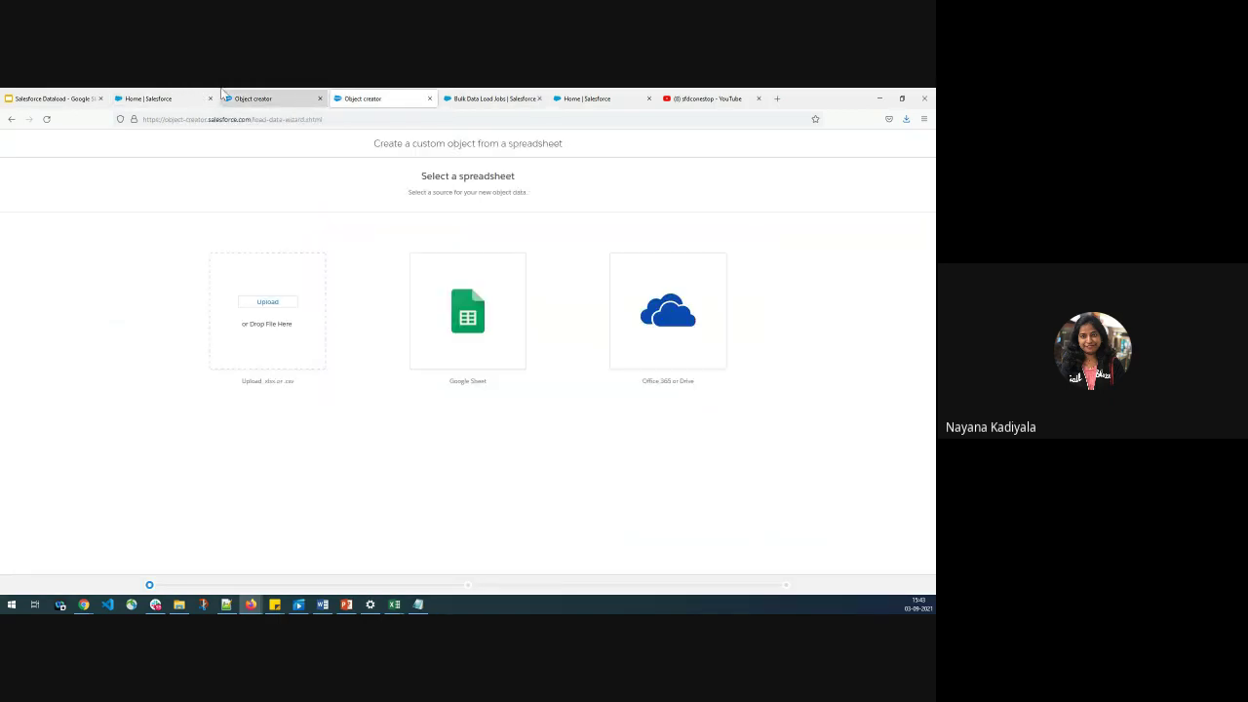
click(156, 98)
Search Setup Quick Find for "data" and open the Data Import Wizard
double_click(63, 210)
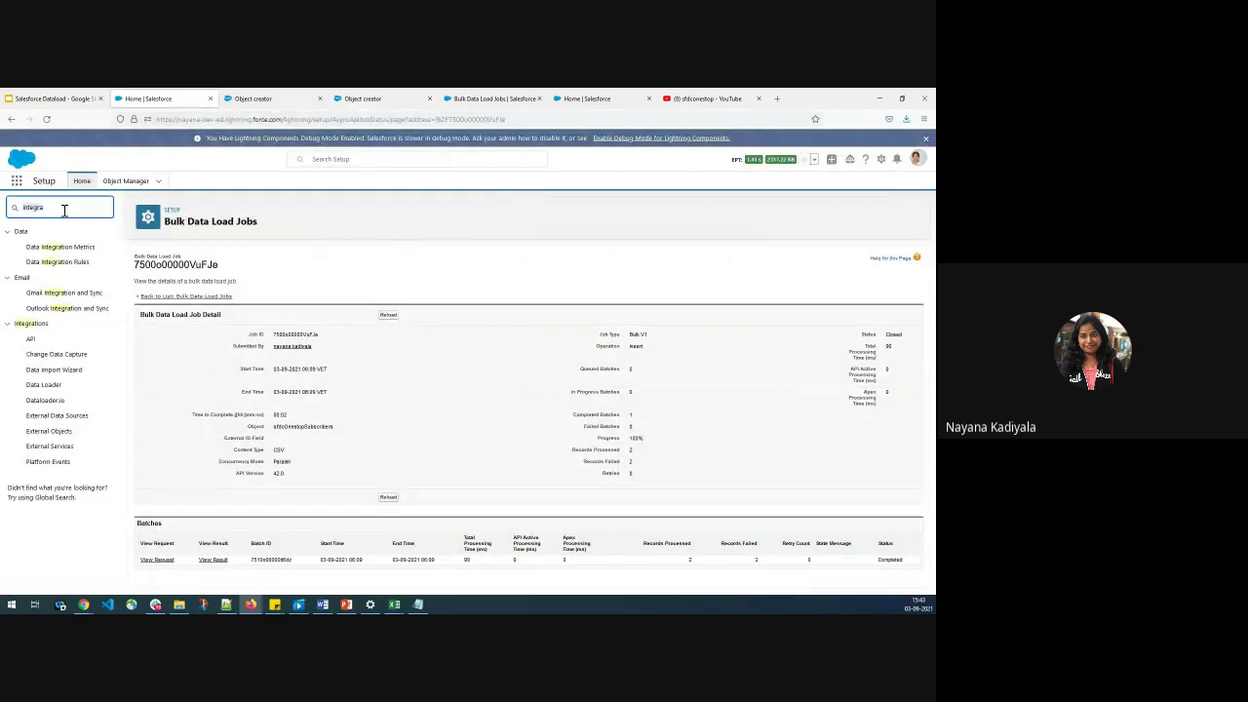
text(data)
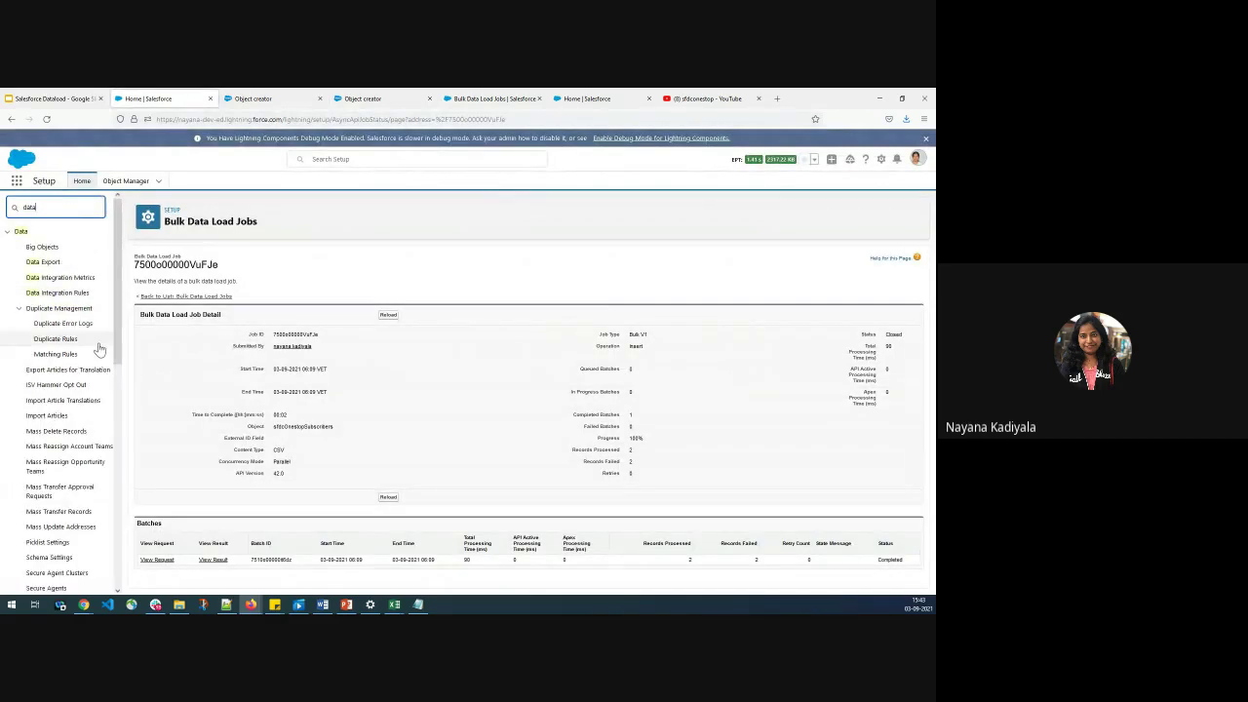
scroll(73, 527, down, 5)
scroll(73, 527, down, 7)
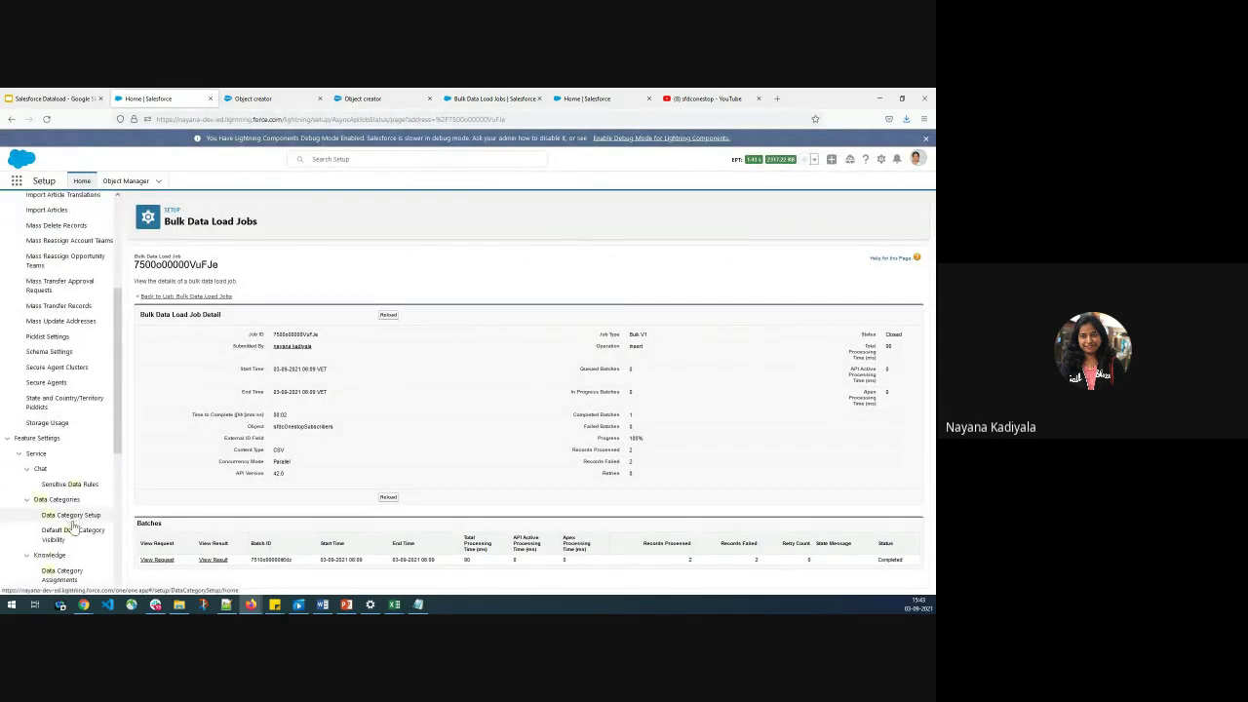
click(53, 413)
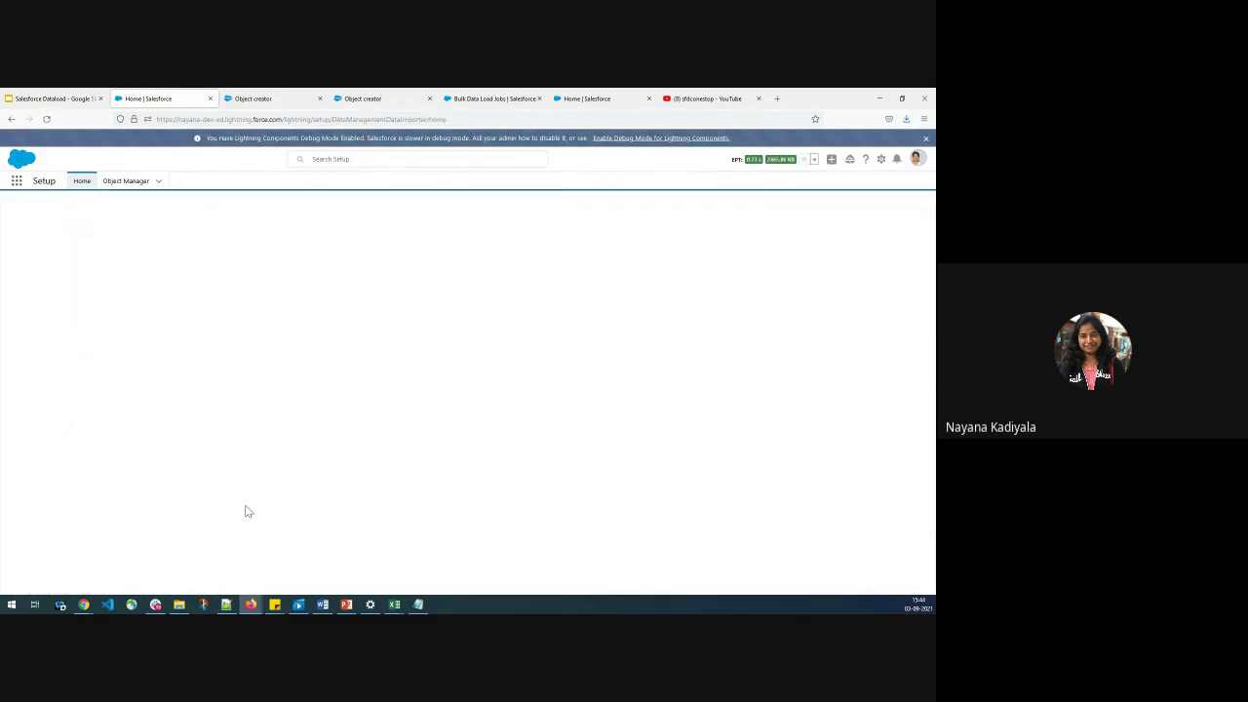
scroll(244, 510, down, 3)
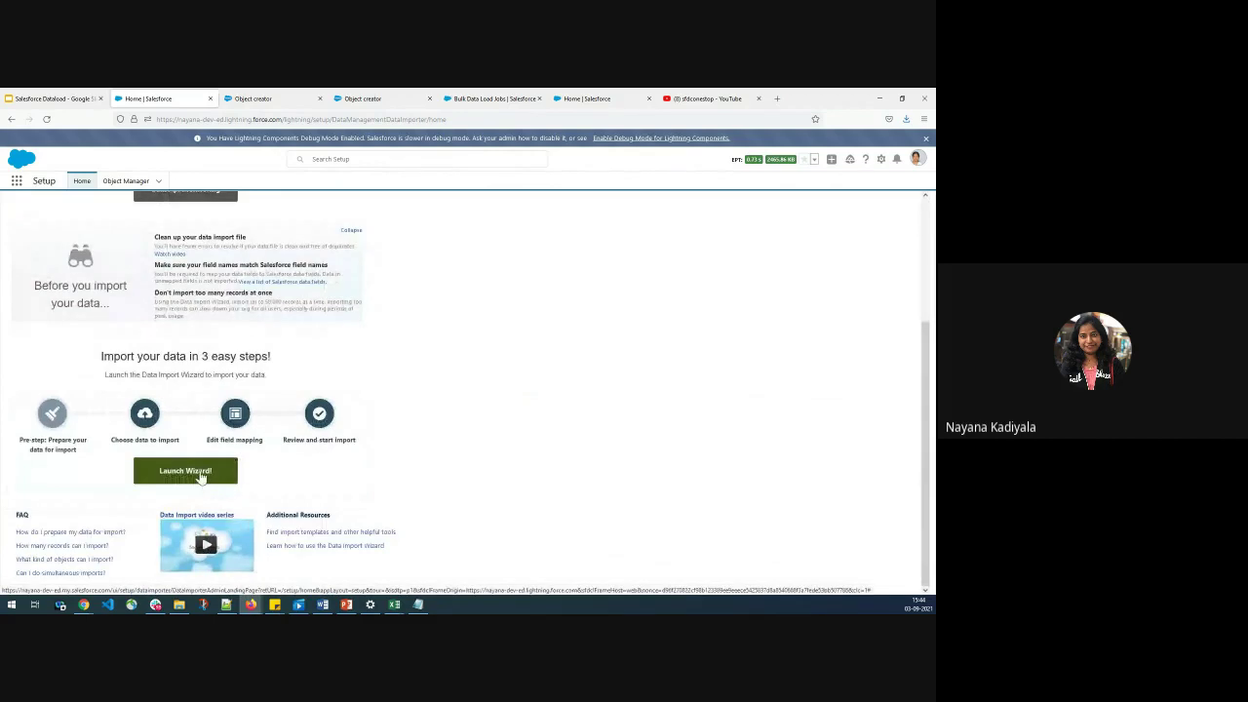
Launch the Data Import Wizard from its start page
click(171, 474)
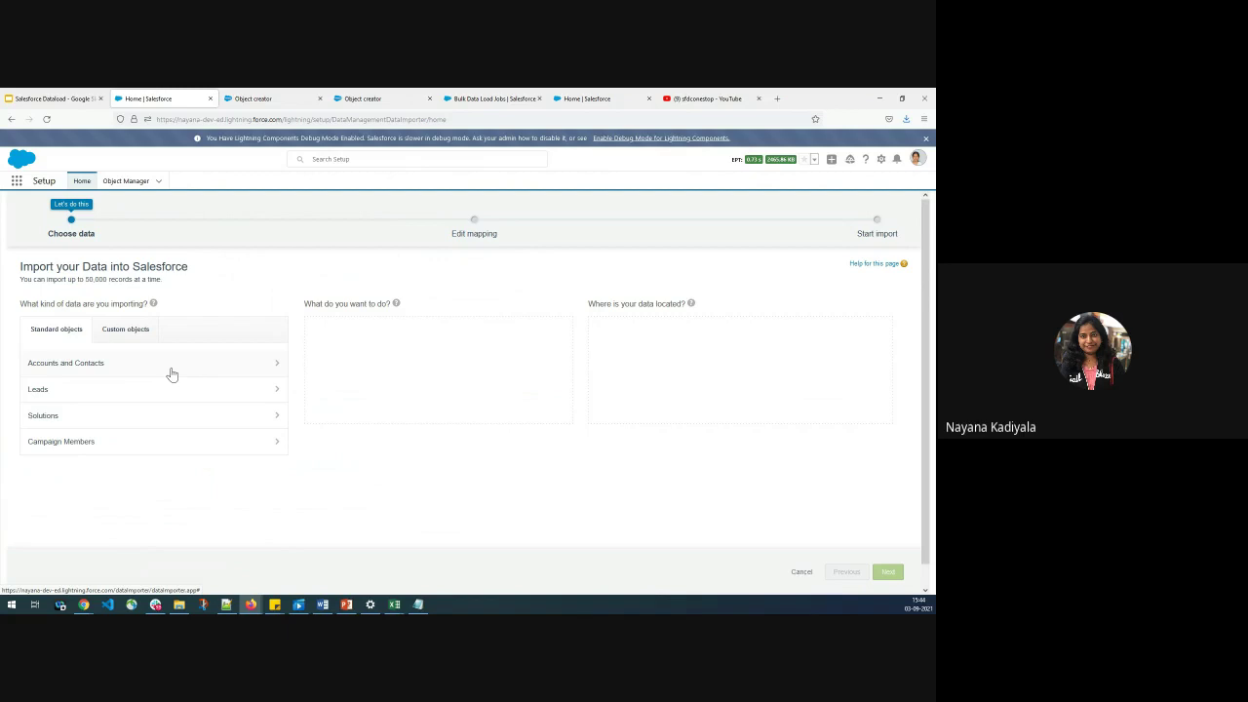
Pick the custom object candidates as the import target with the Add new records action
click(123, 335)
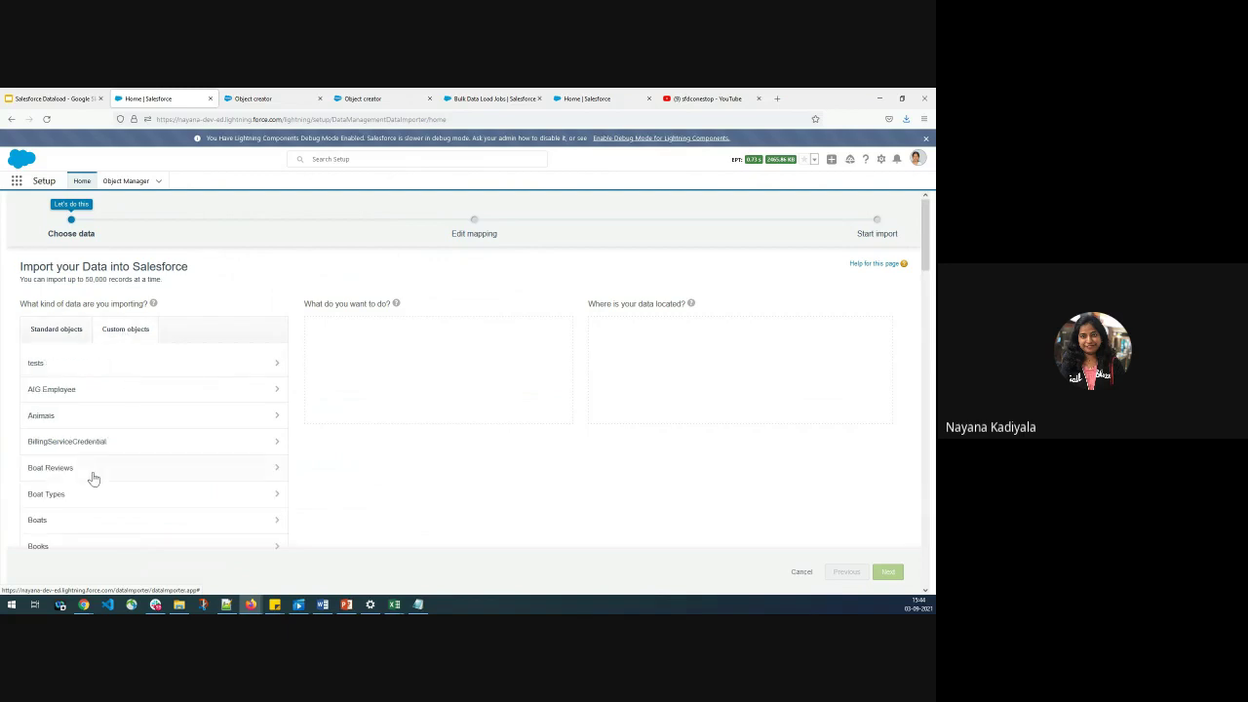
scroll(94, 483, down, 5)
scroll(99, 499, down, 8)
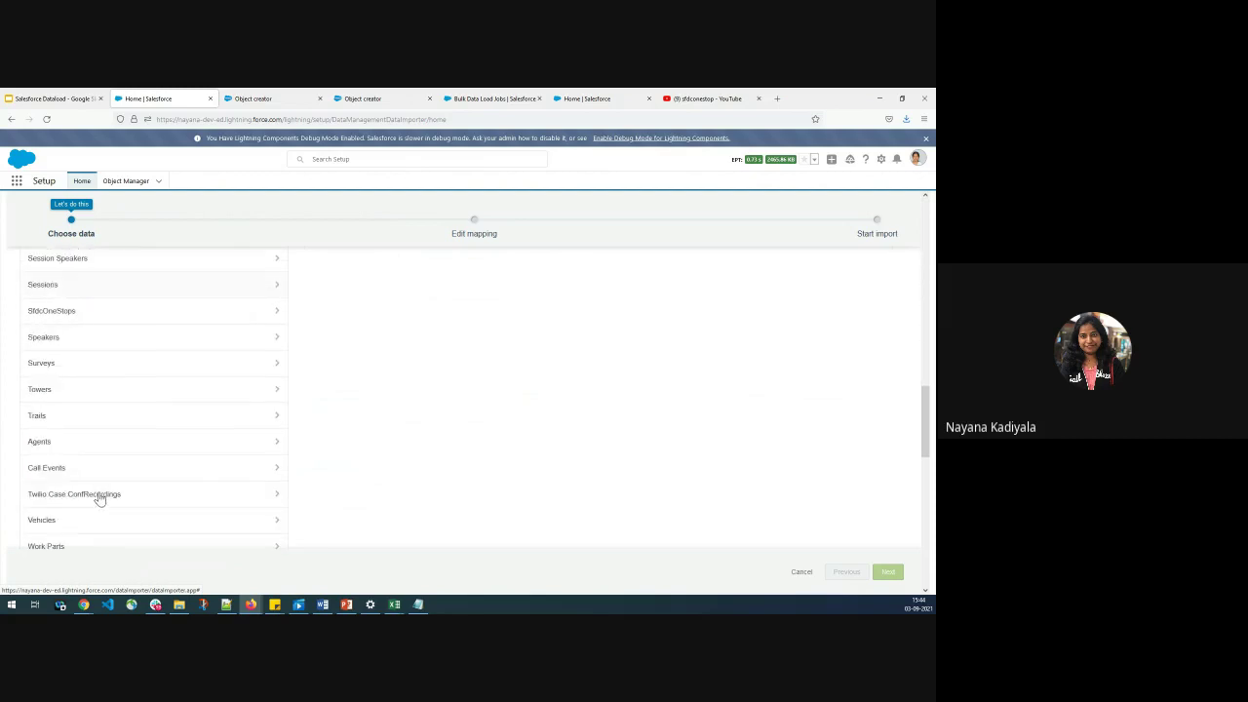
scroll(97, 499, down, 2)
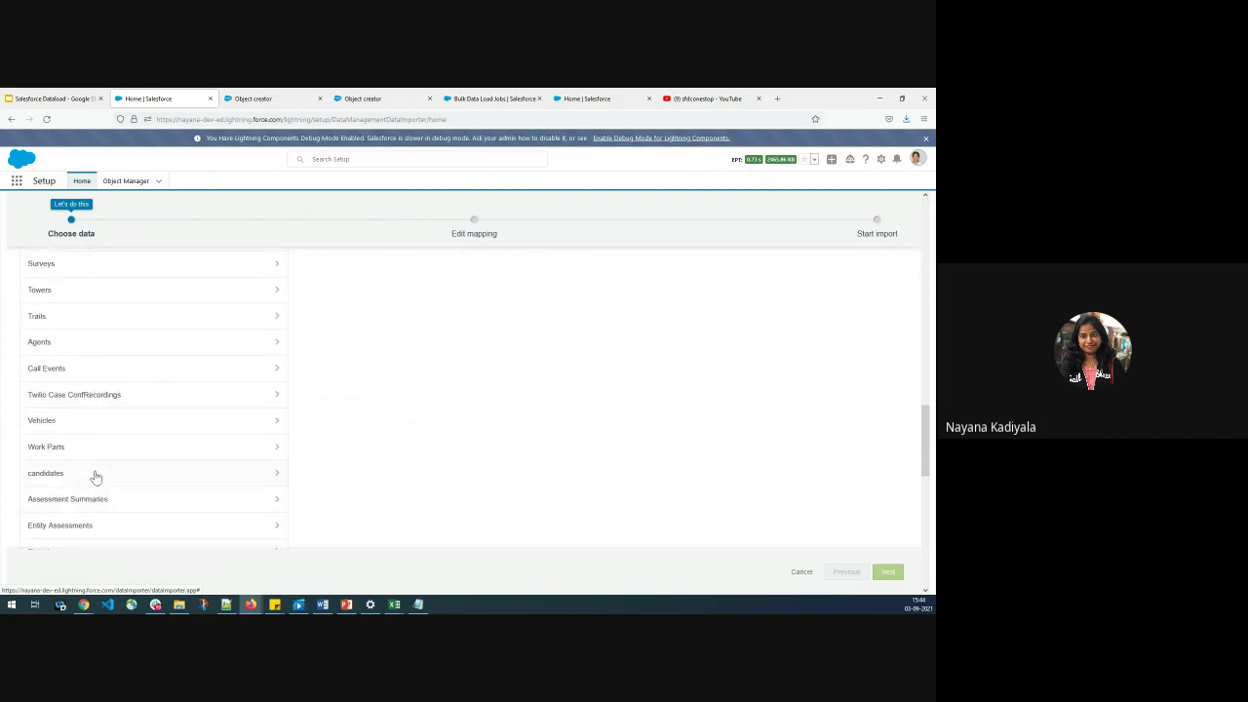
scroll(95, 477, up, 15)
click(94, 477)
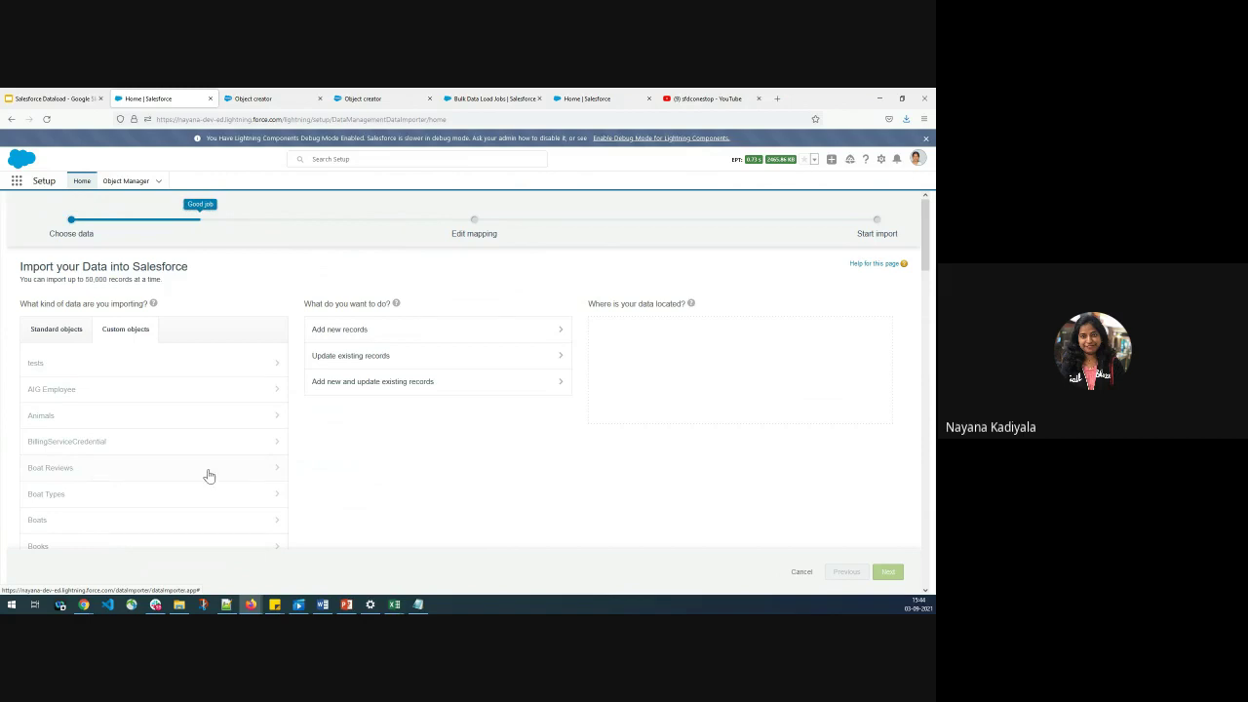
click(343, 330)
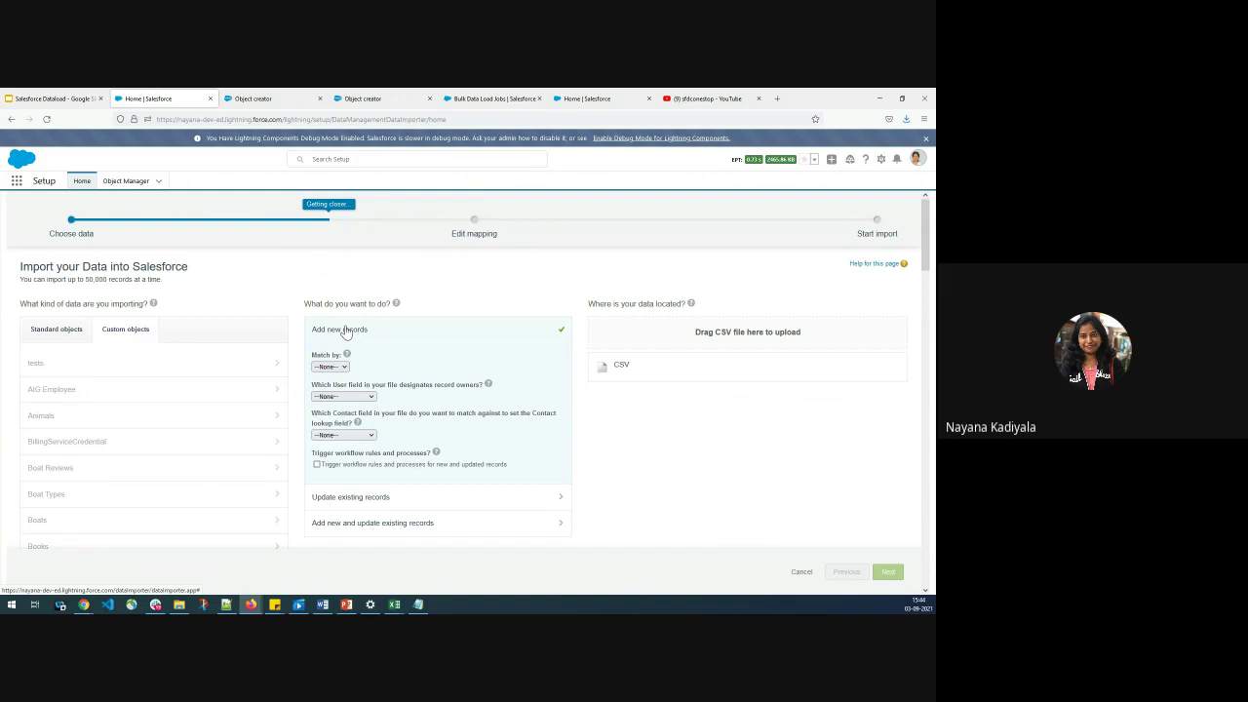
click(421, 530)
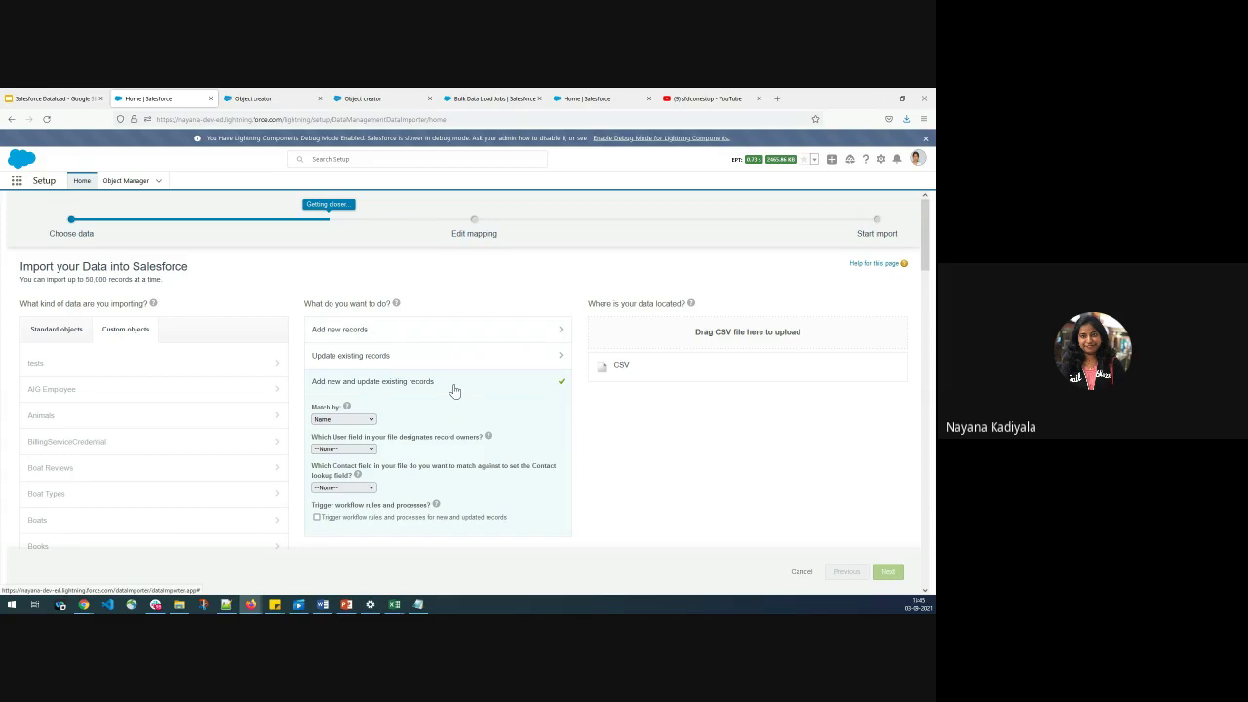
click(441, 332)
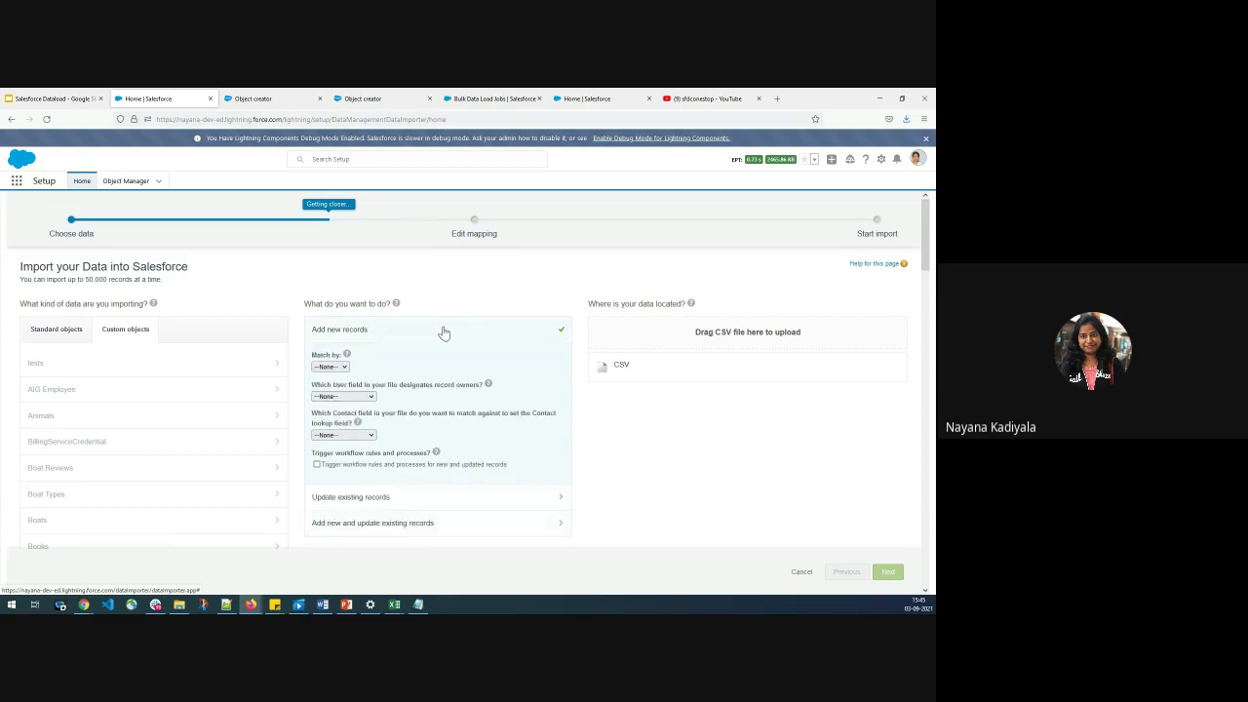
click(329, 367)
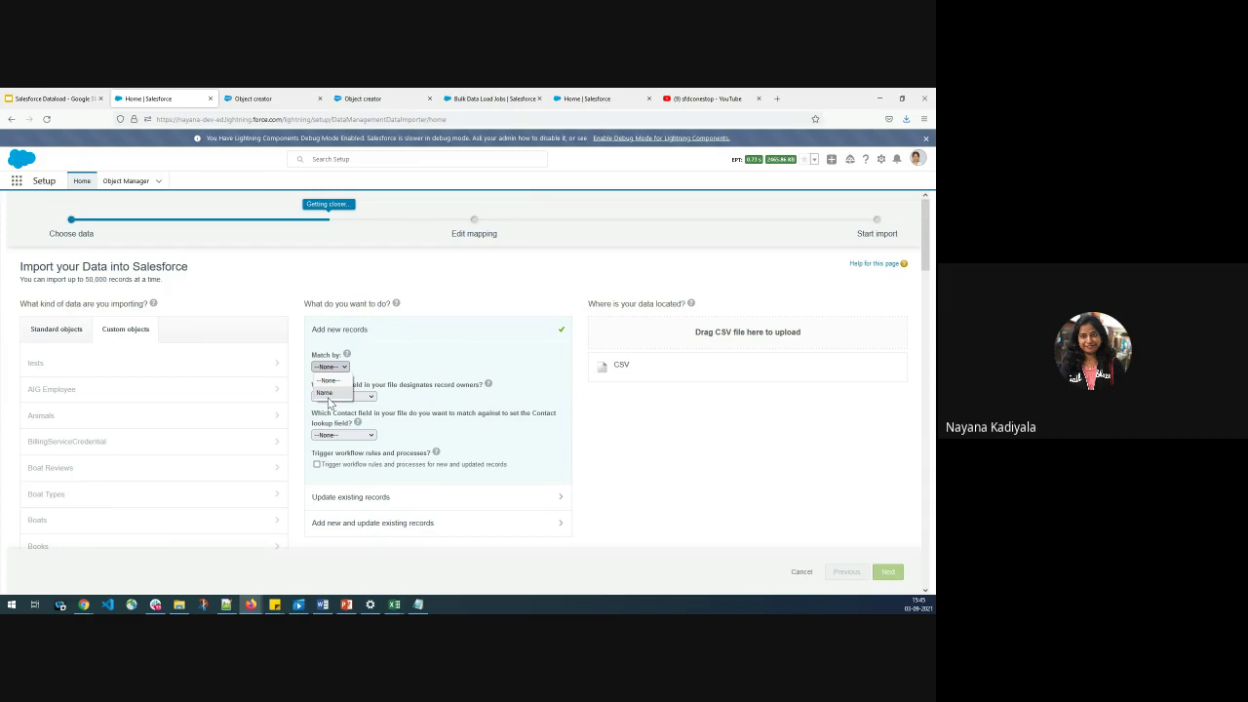
click(326, 393)
click(331, 367)
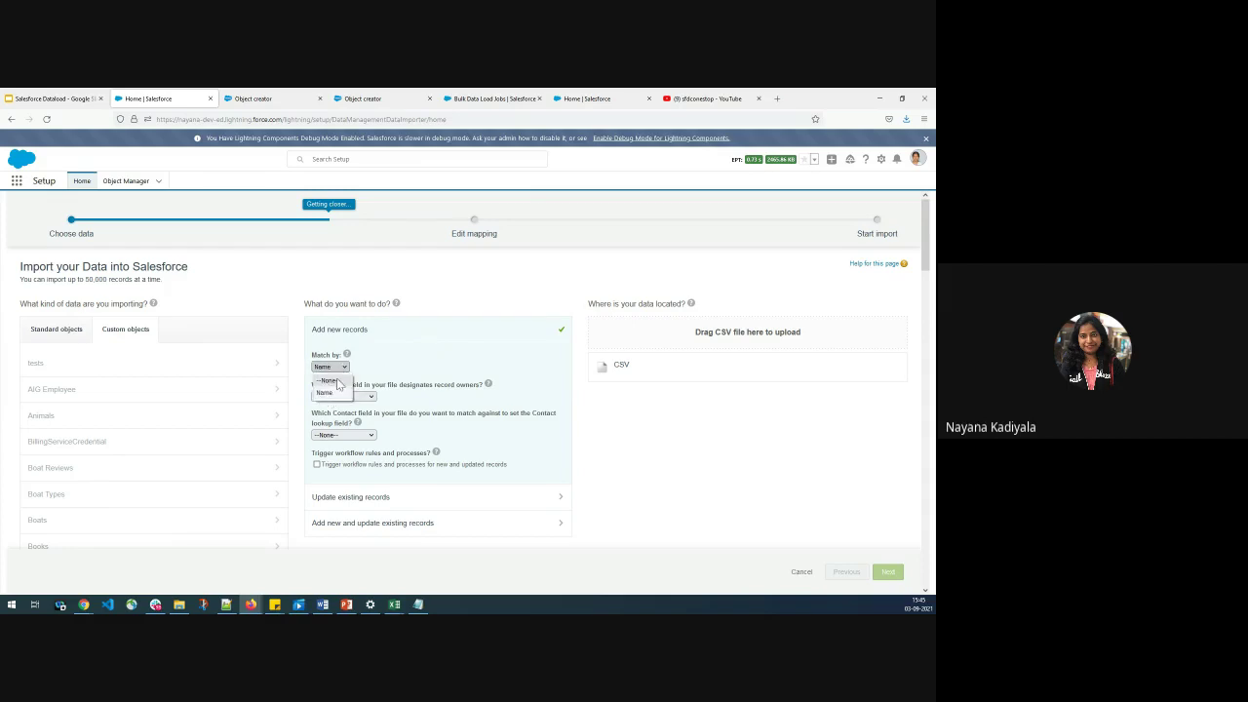
click(337, 382)
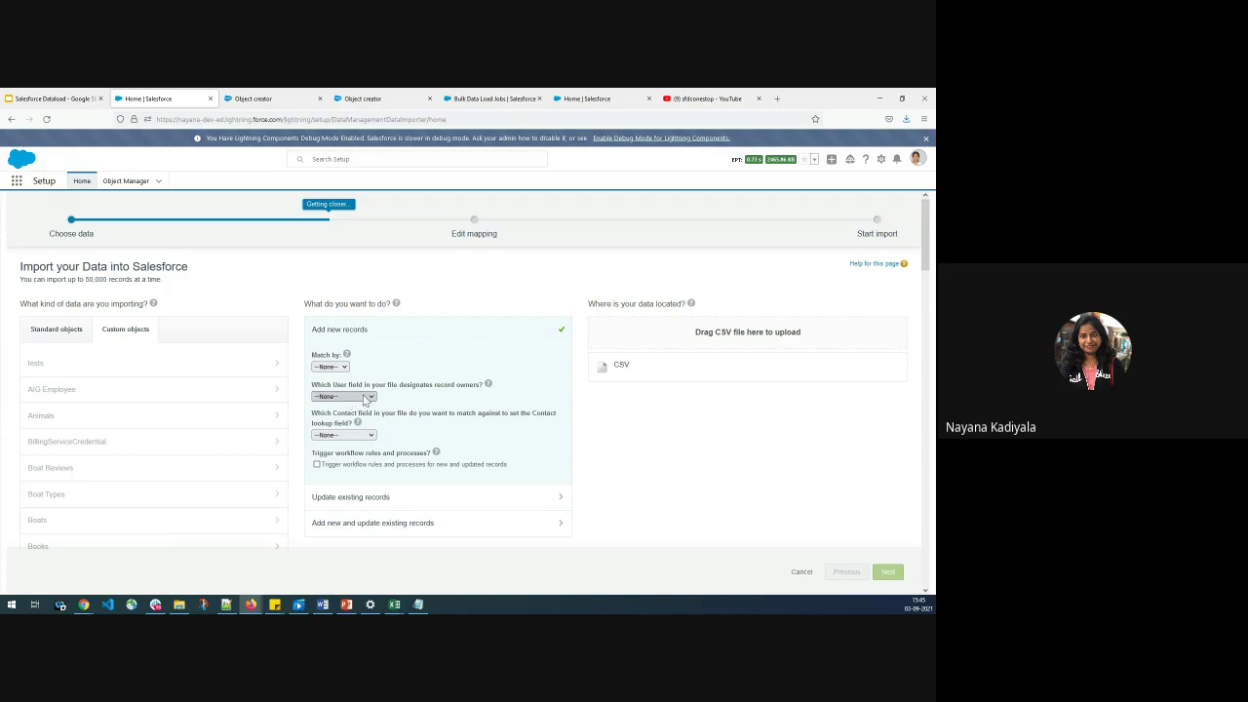
click(367, 398)
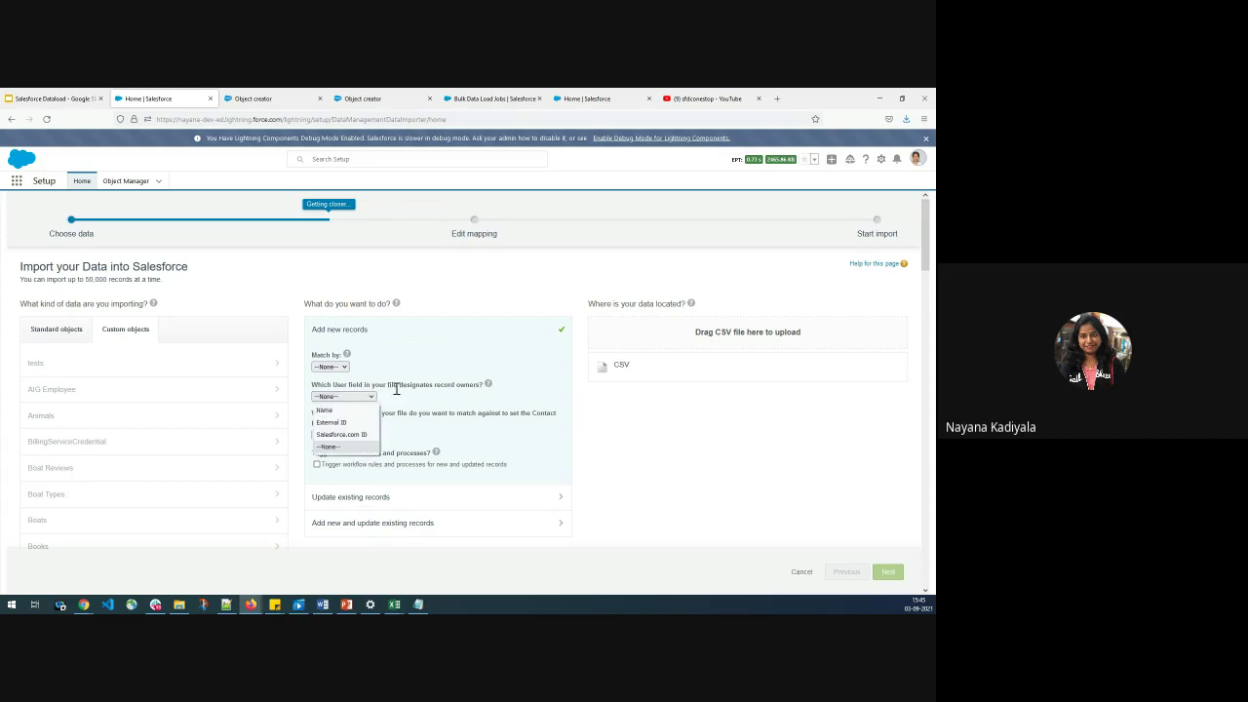
click(396, 388)
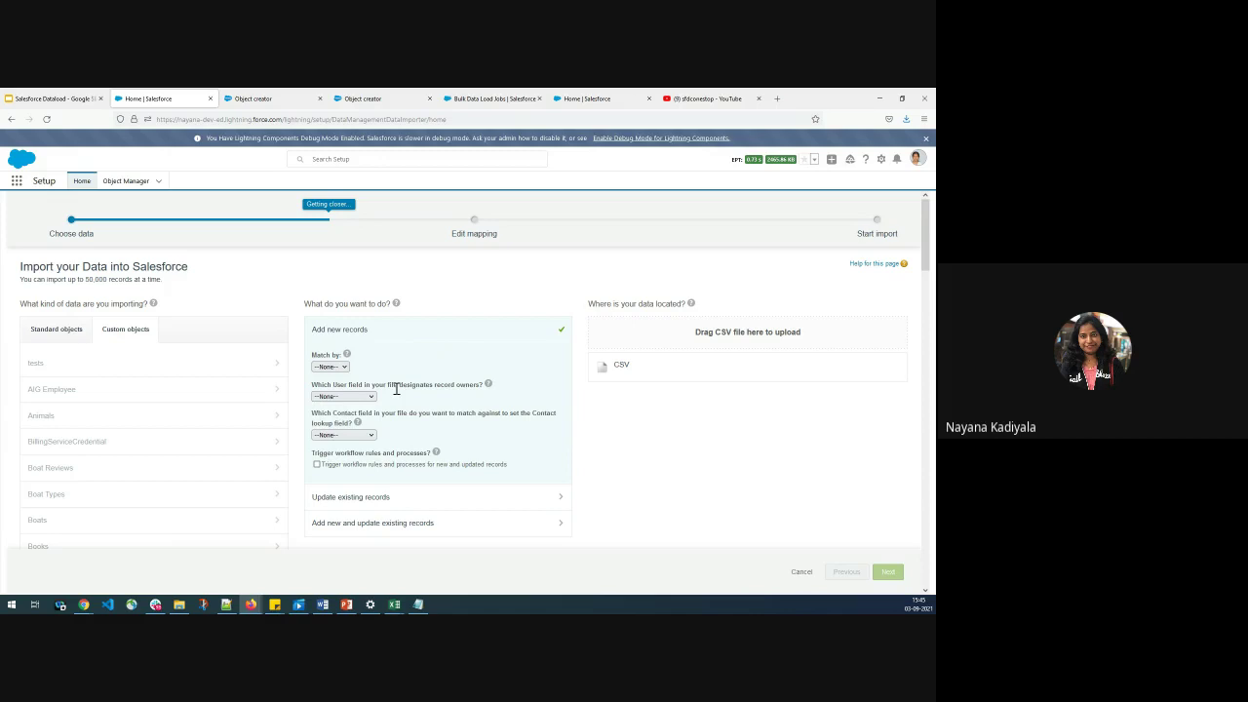
click(342, 437)
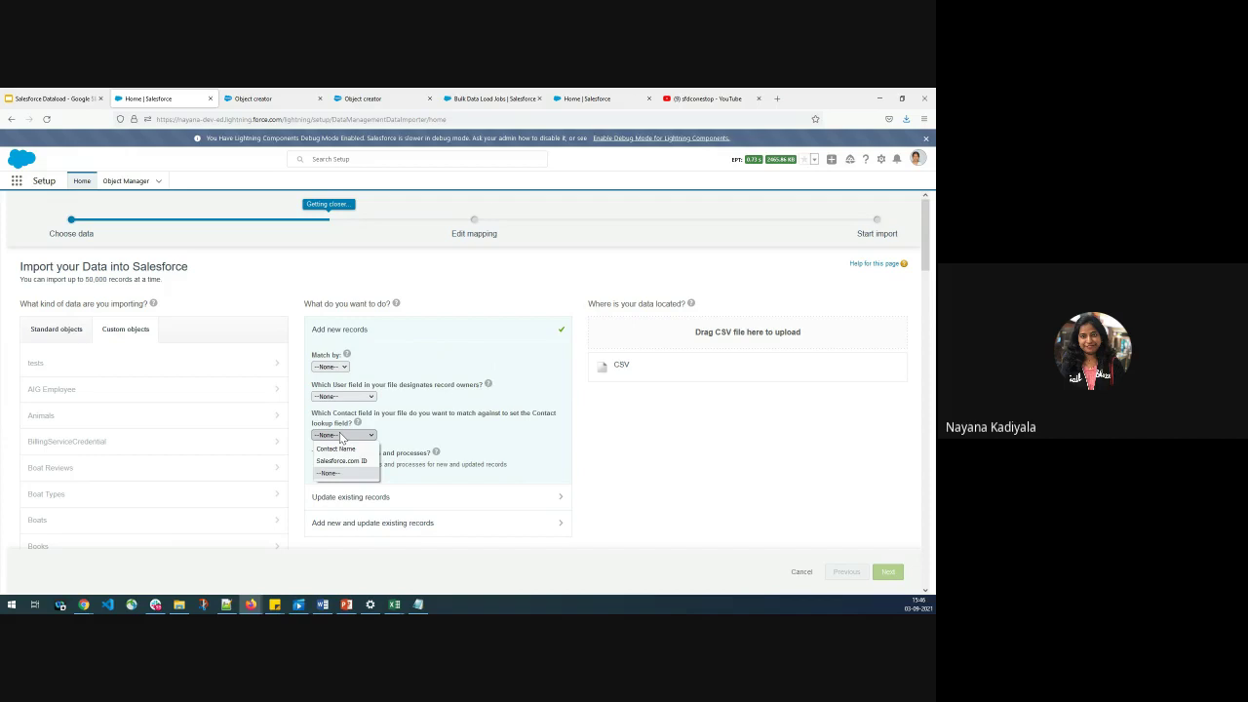
click(395, 416)
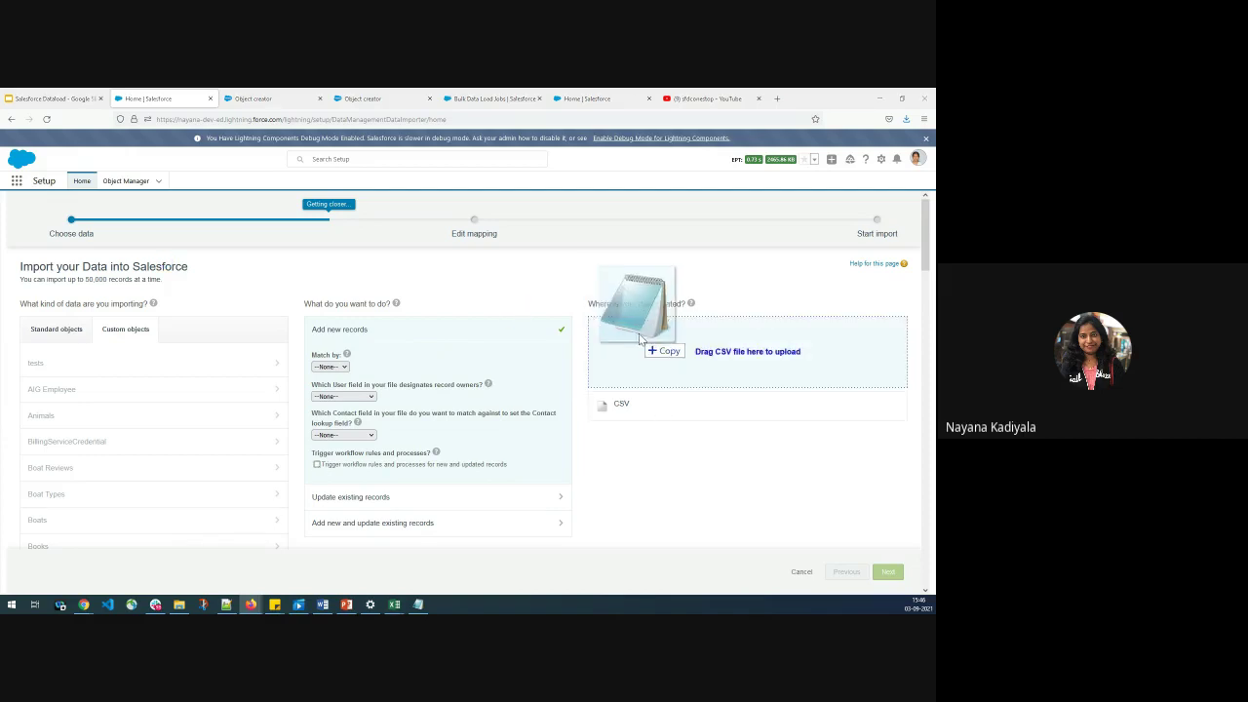
Upload the candidate CSV with ISO-8859-1 encoding and Comma separator, then continue to mapping
drag(636, 340, 677, 371)
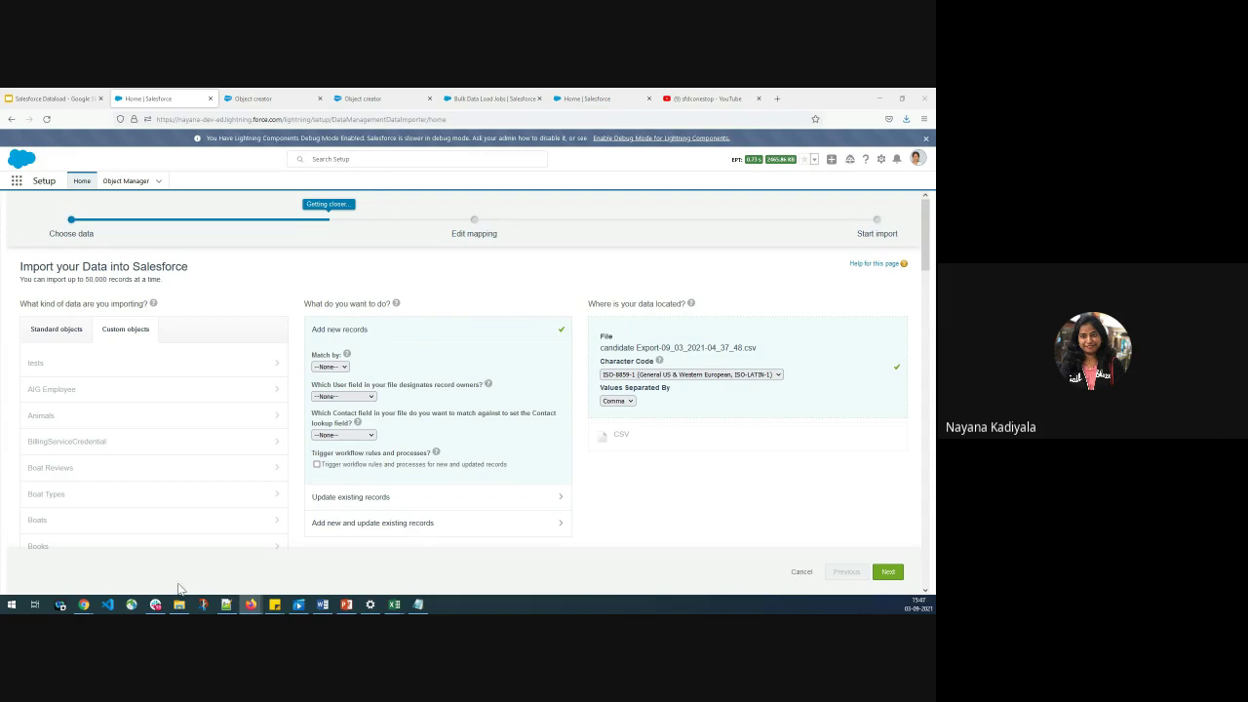
click(888, 573)
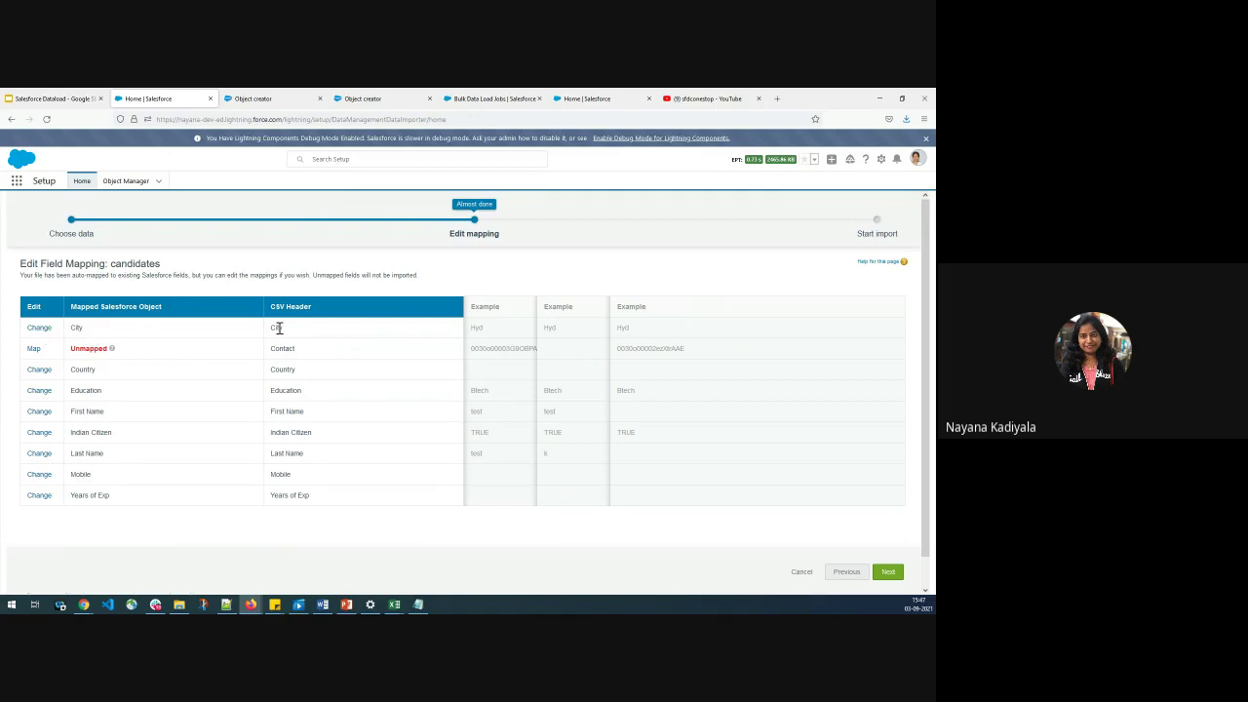
click(39, 329)
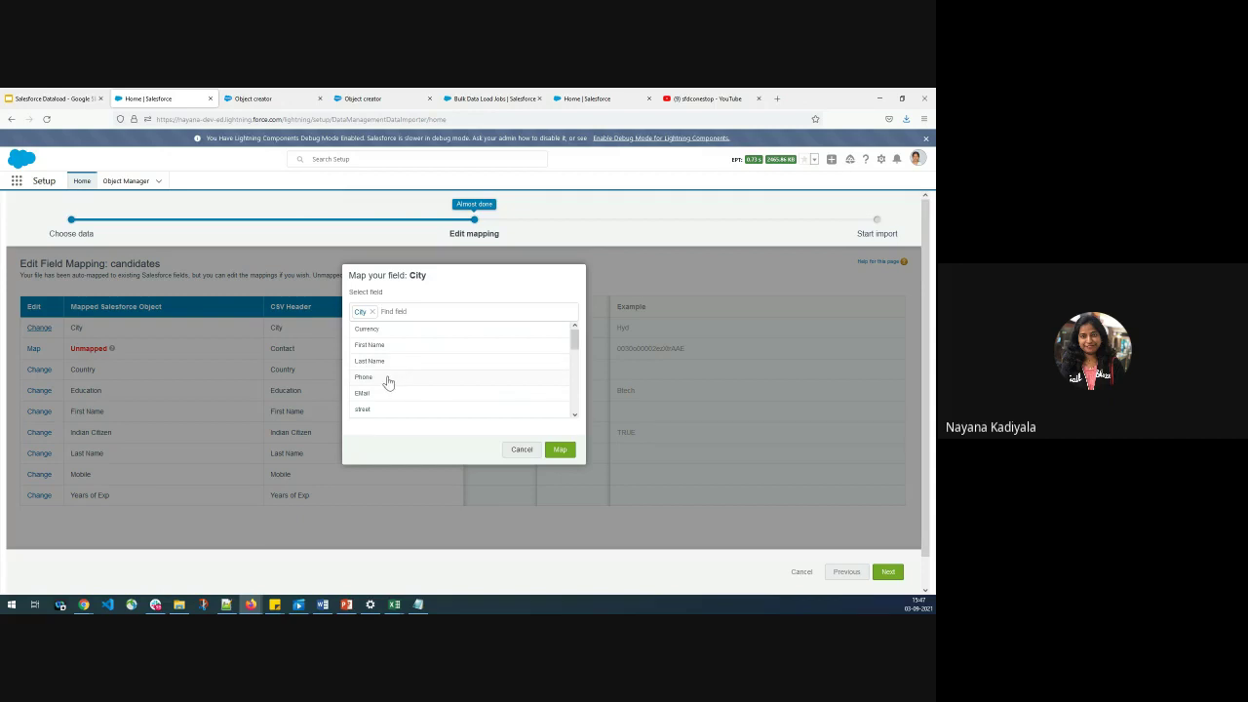
scroll(387, 381, down, 1)
scroll(387, 382, down, 1)
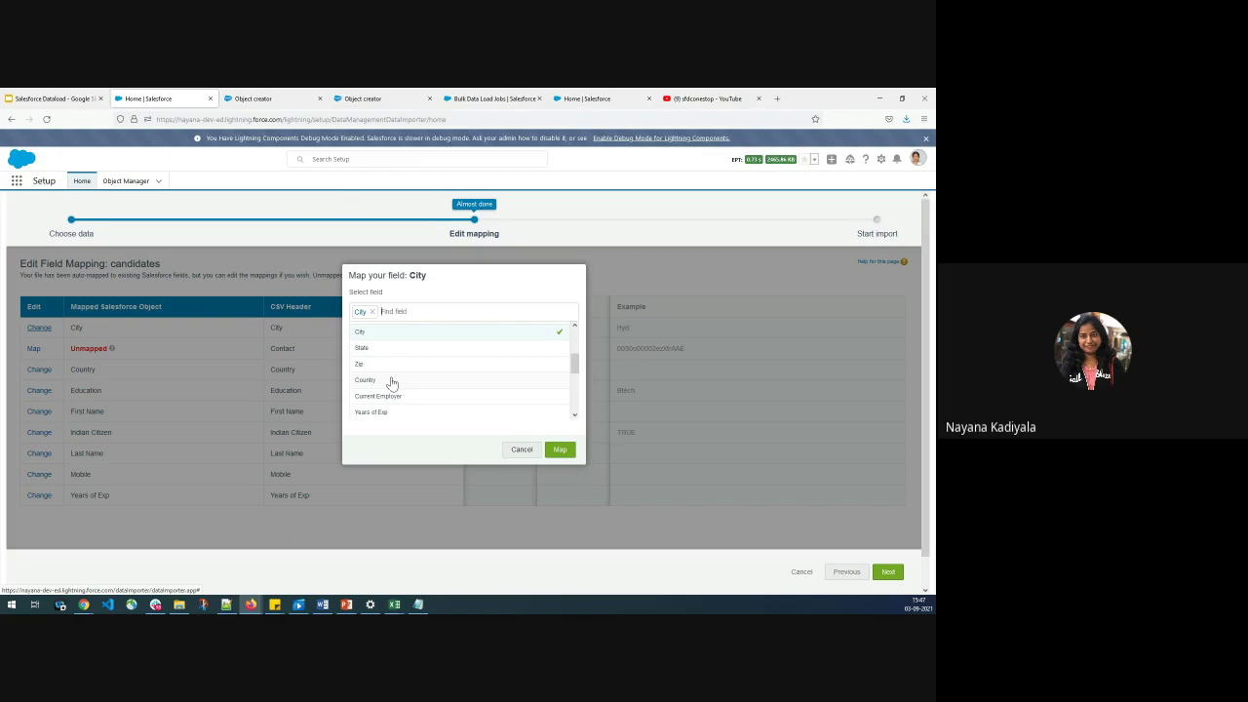
click(535, 453)
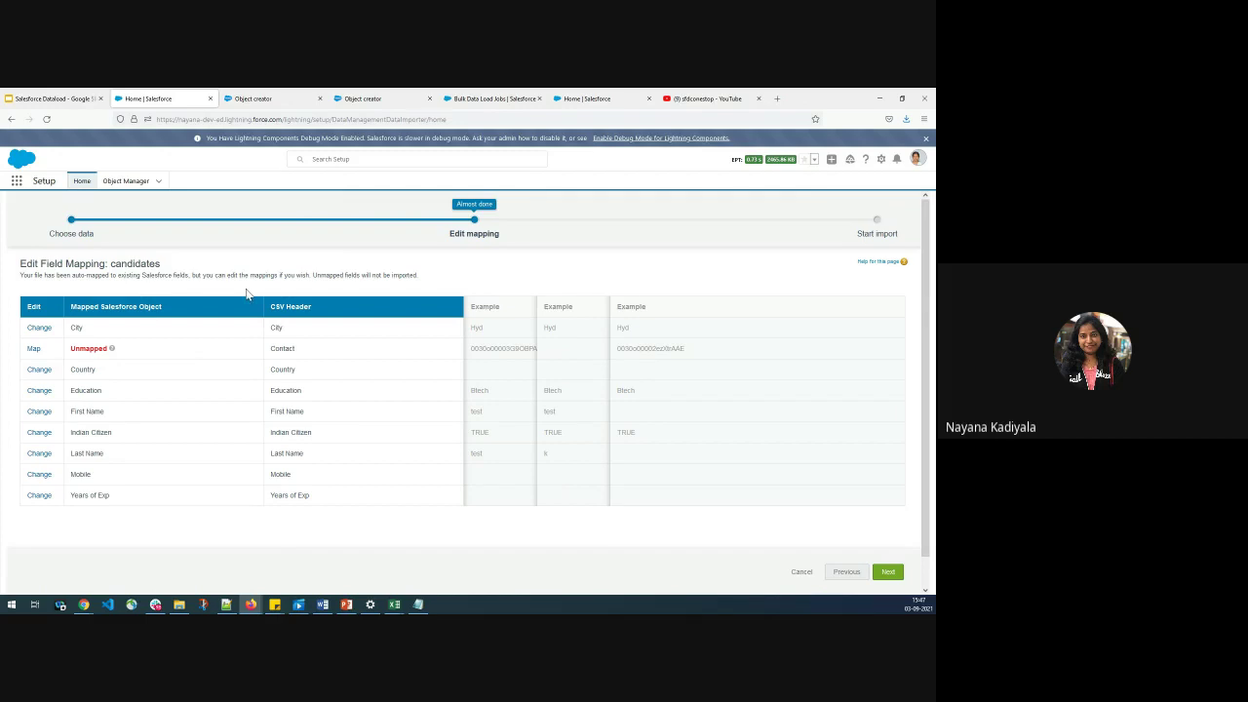
drag(312, 274, 424, 284)
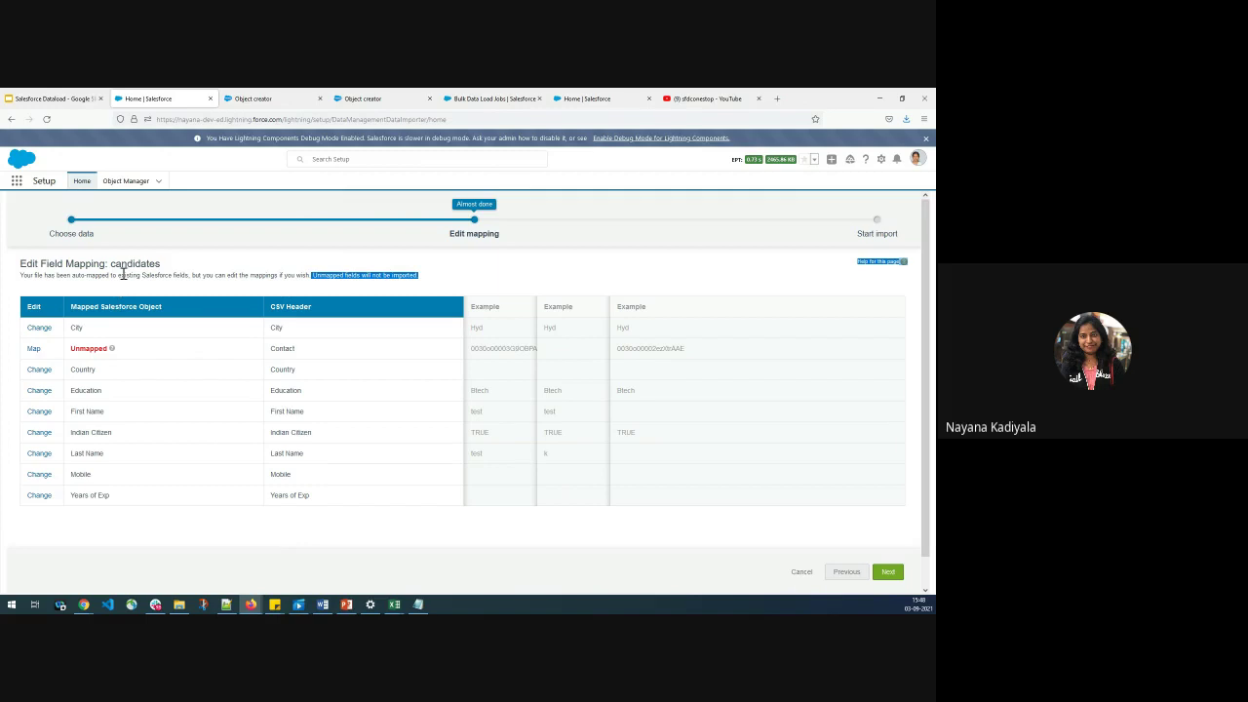
Review the 8-field candidates mapping, start the import, and view the job status
click(887, 572)
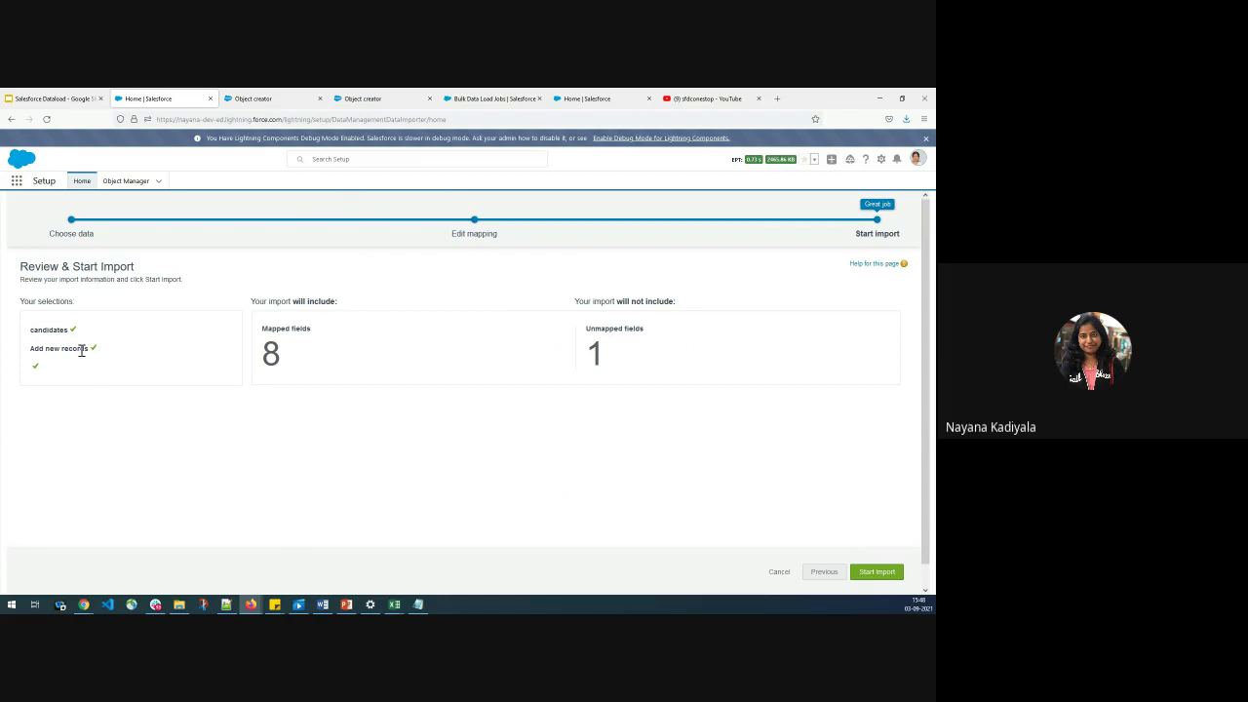
click(888, 574)
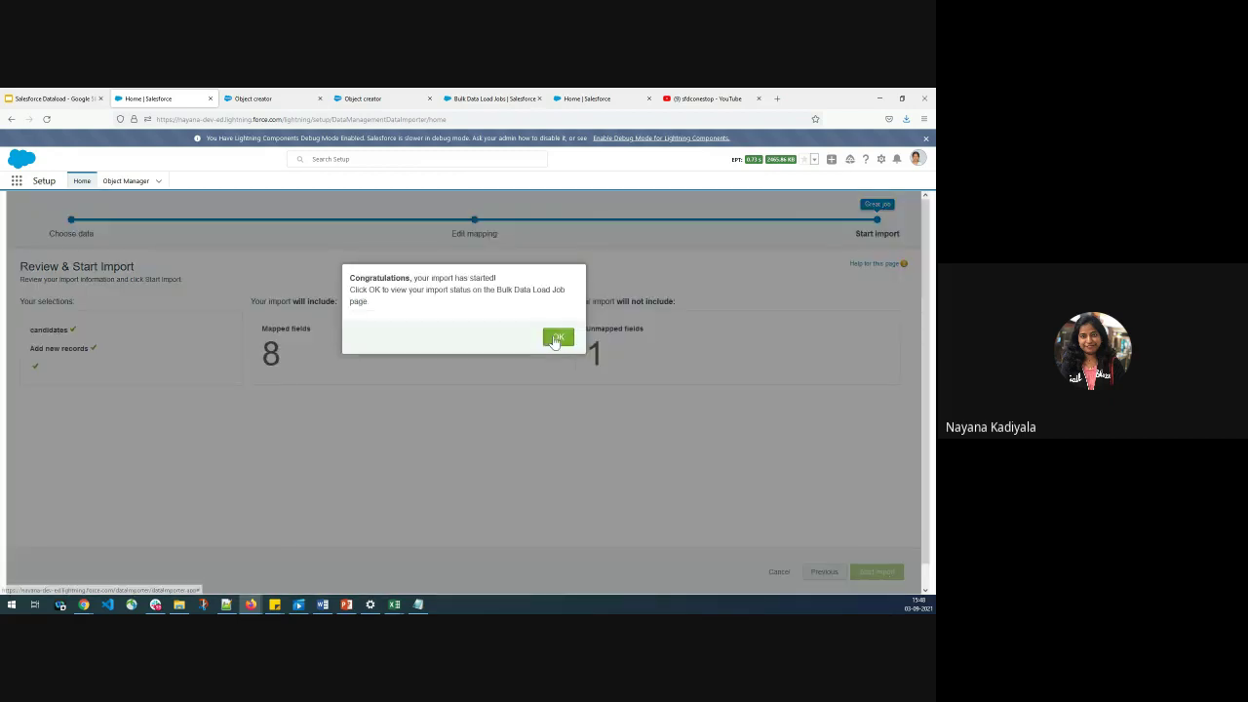
click(556, 337)
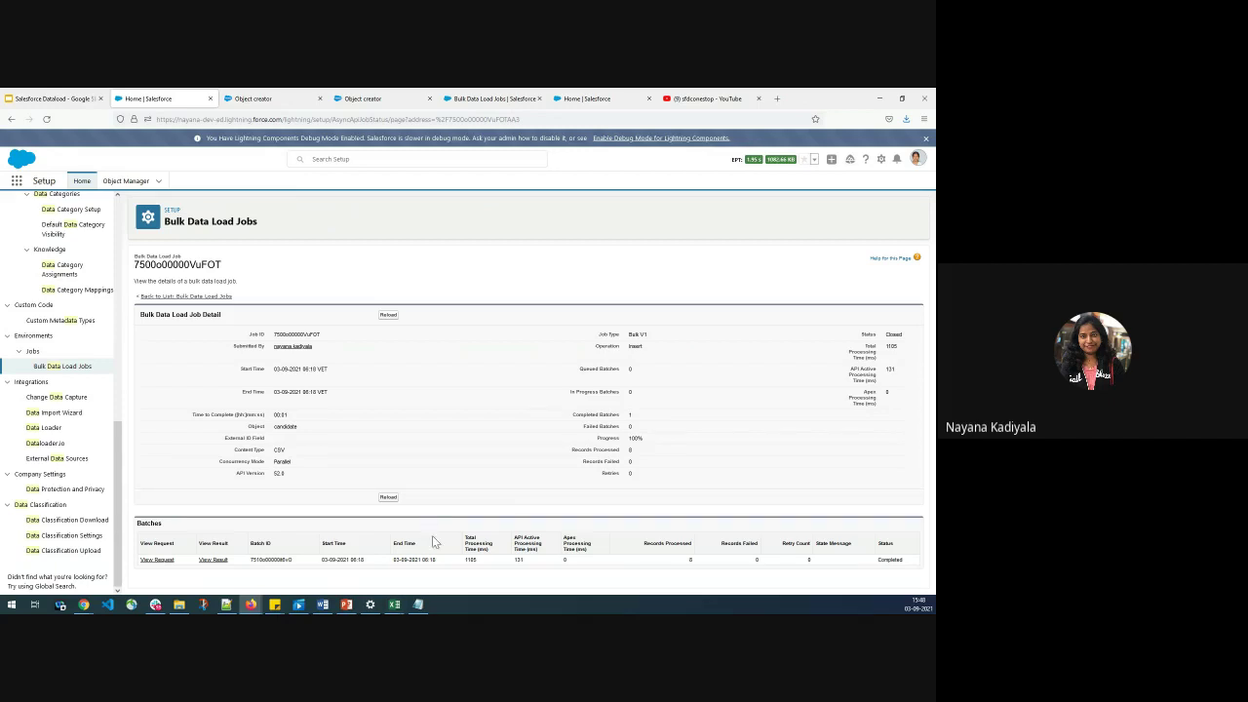
Open the batch's View Result file, showing two DUPLICATE_VALUE errors and six successes
drag(662, 546, 755, 556)
click(756, 564)
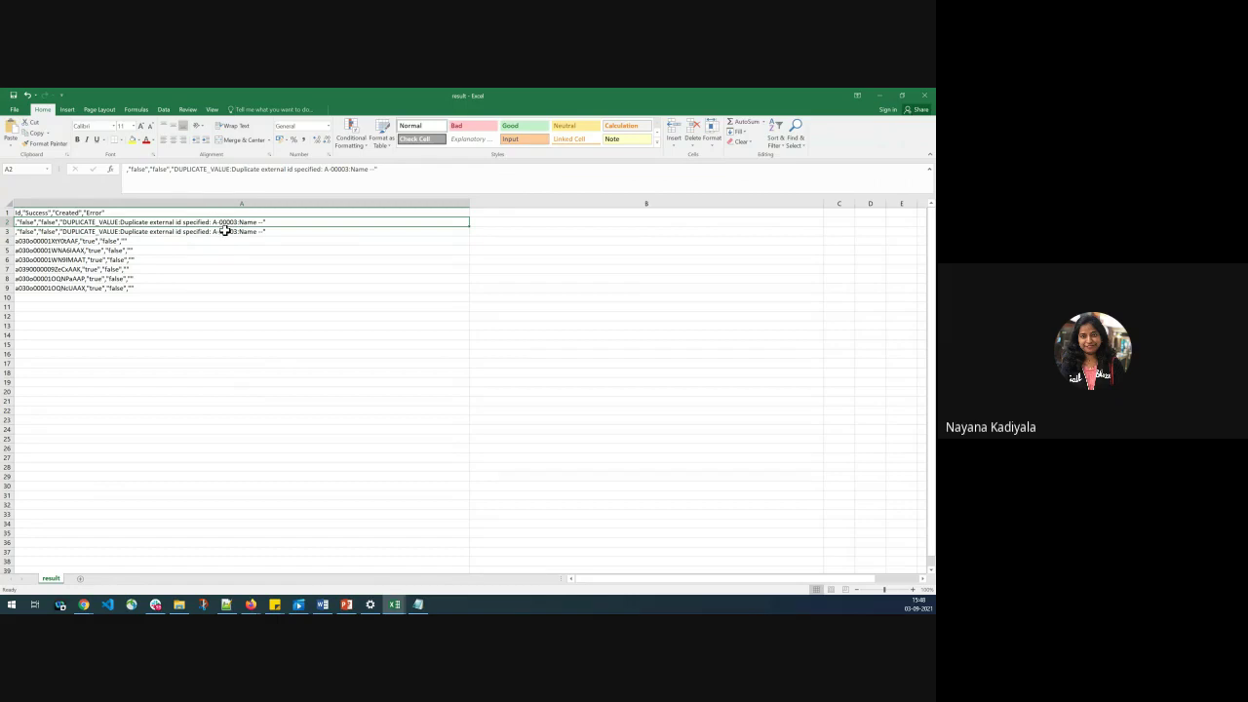
Minimize the Excel result workbook to return to the Bulk Data Load Job detail
click(881, 95)
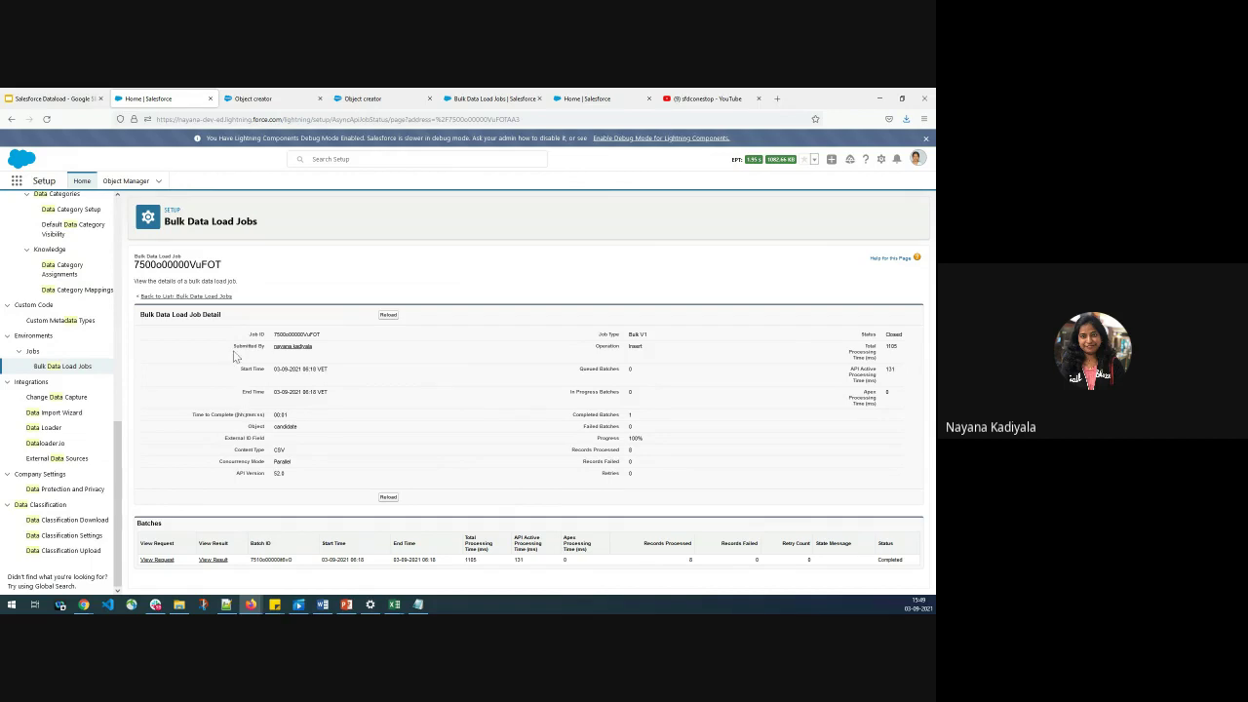
In the Salesforce Dataload deck, glance at slide 3, then settle on 'Import Wizard vs Data Loader'
click(25, 100)
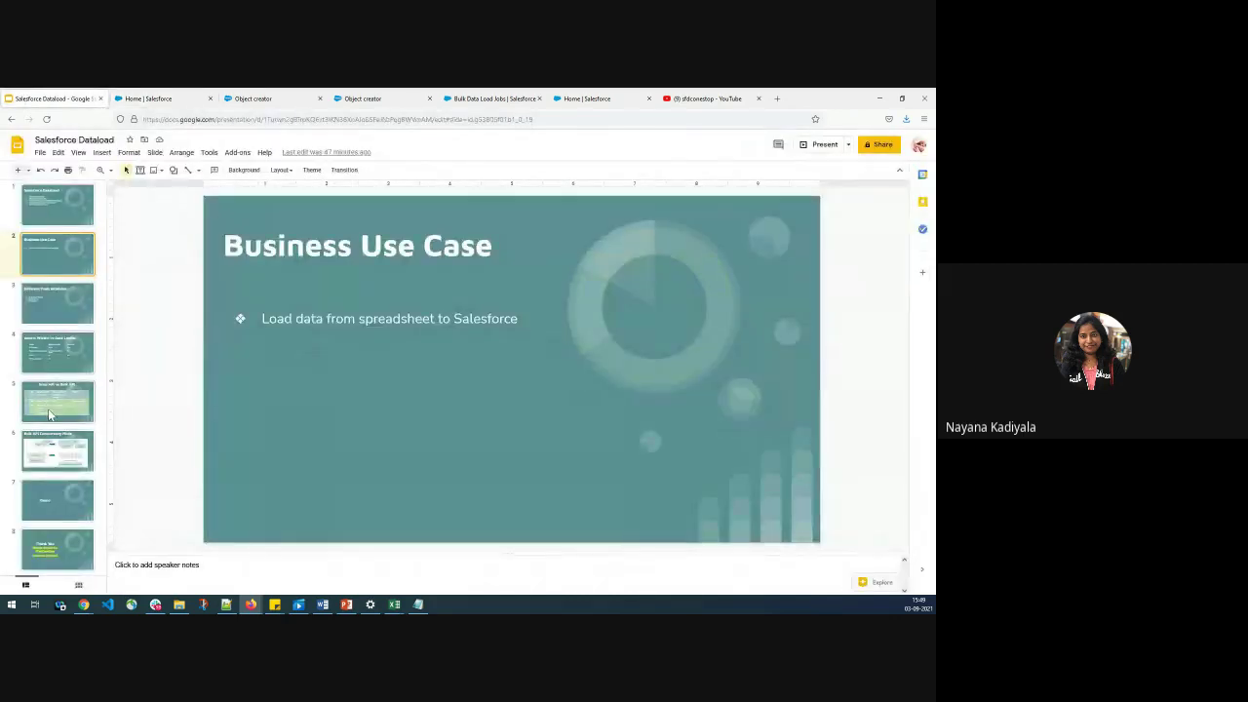
click(47, 360)
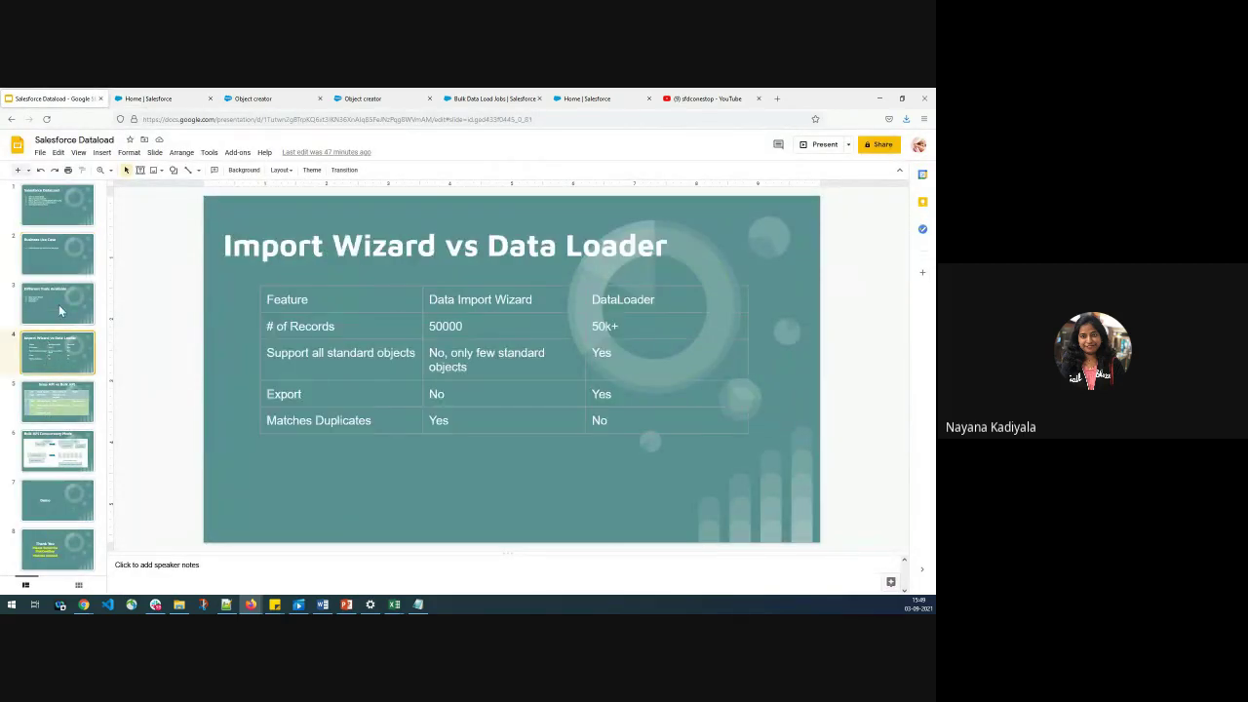
click(59, 304)
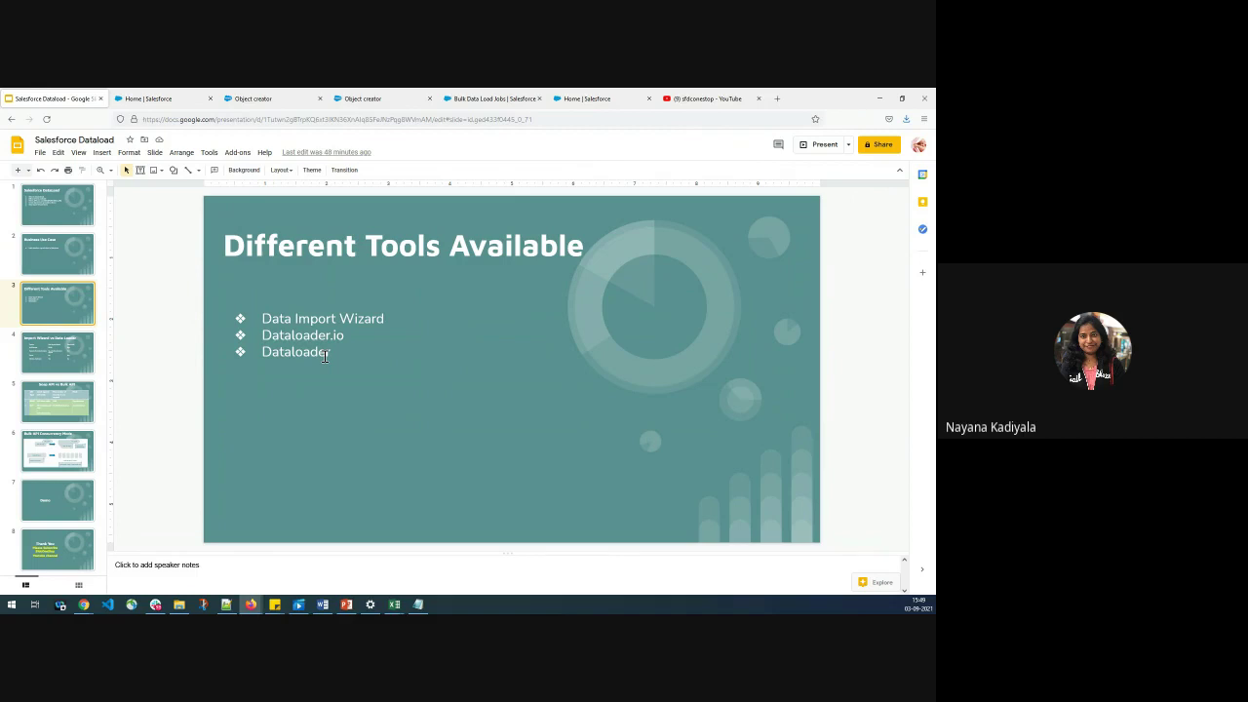
click(54, 359)
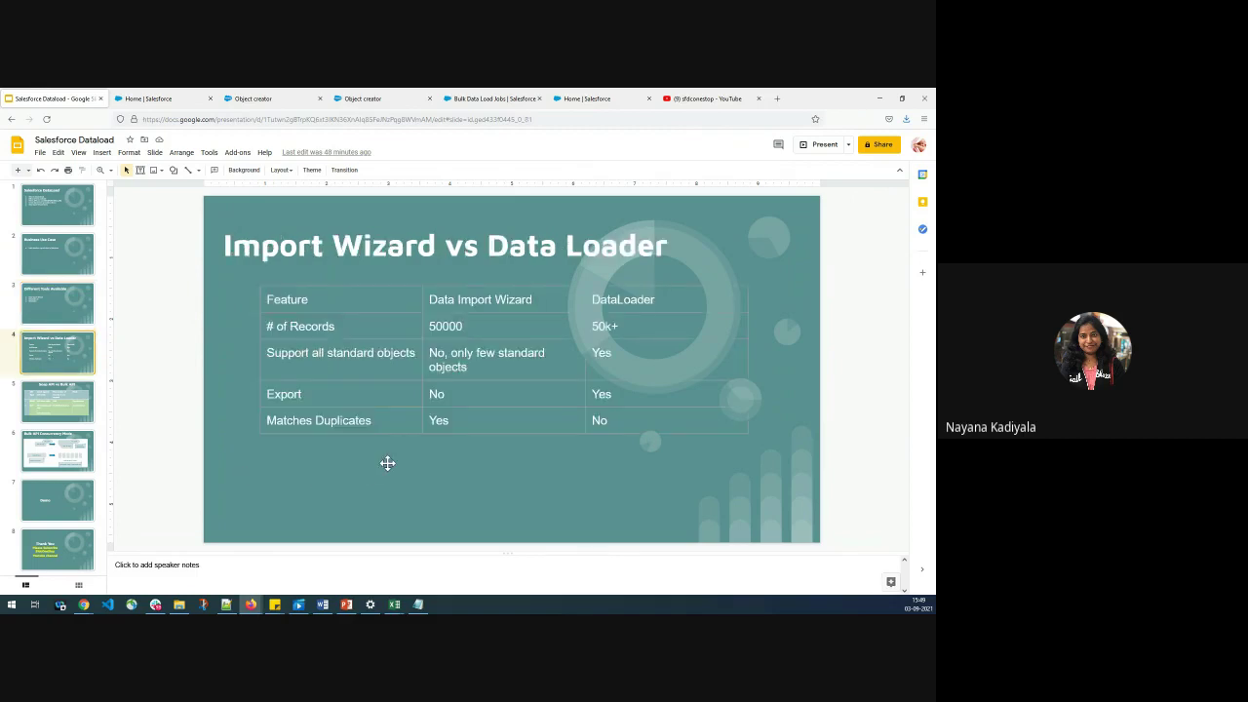